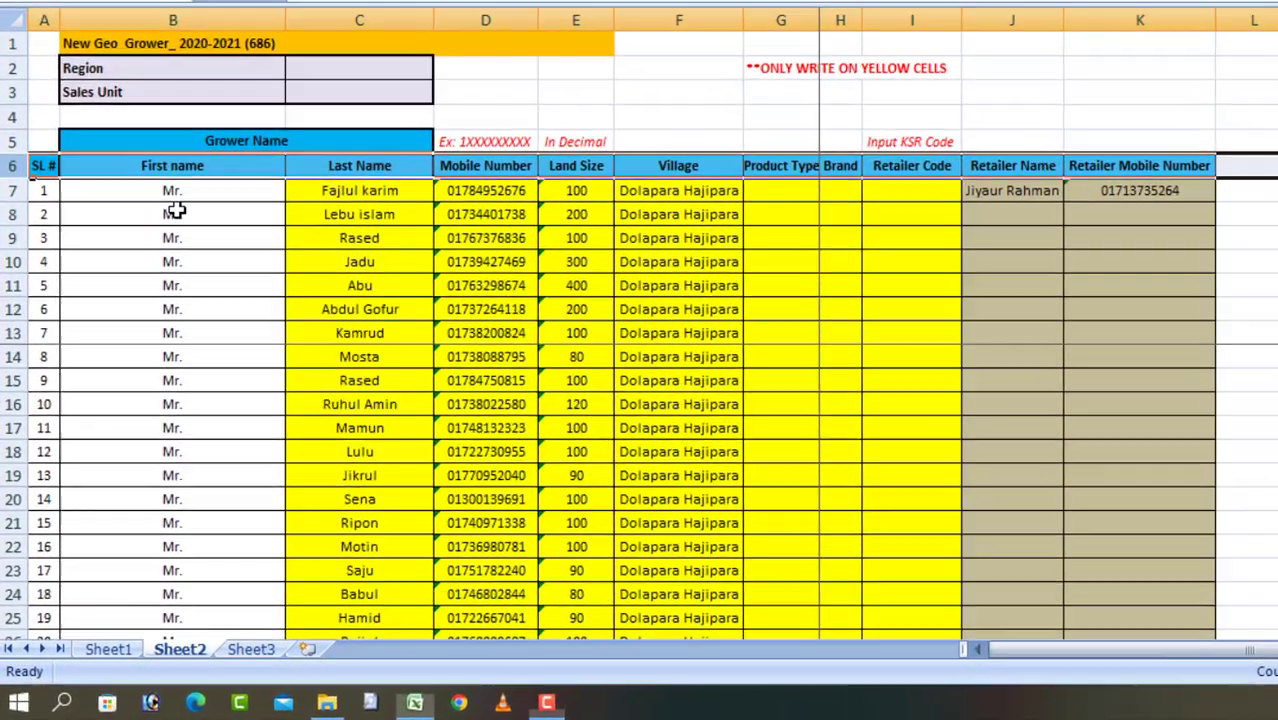
Step: Scroll through the open sheet, select its title and header rows 1–6, then cell G11
{"action": "scroll", "coordinate": [345, 280], "scroll_direction": "down", "scroll_amount": 5}
{"action": "scroll", "coordinate": [345, 280], "scroll_direction": "down", "scroll_amount": 3}
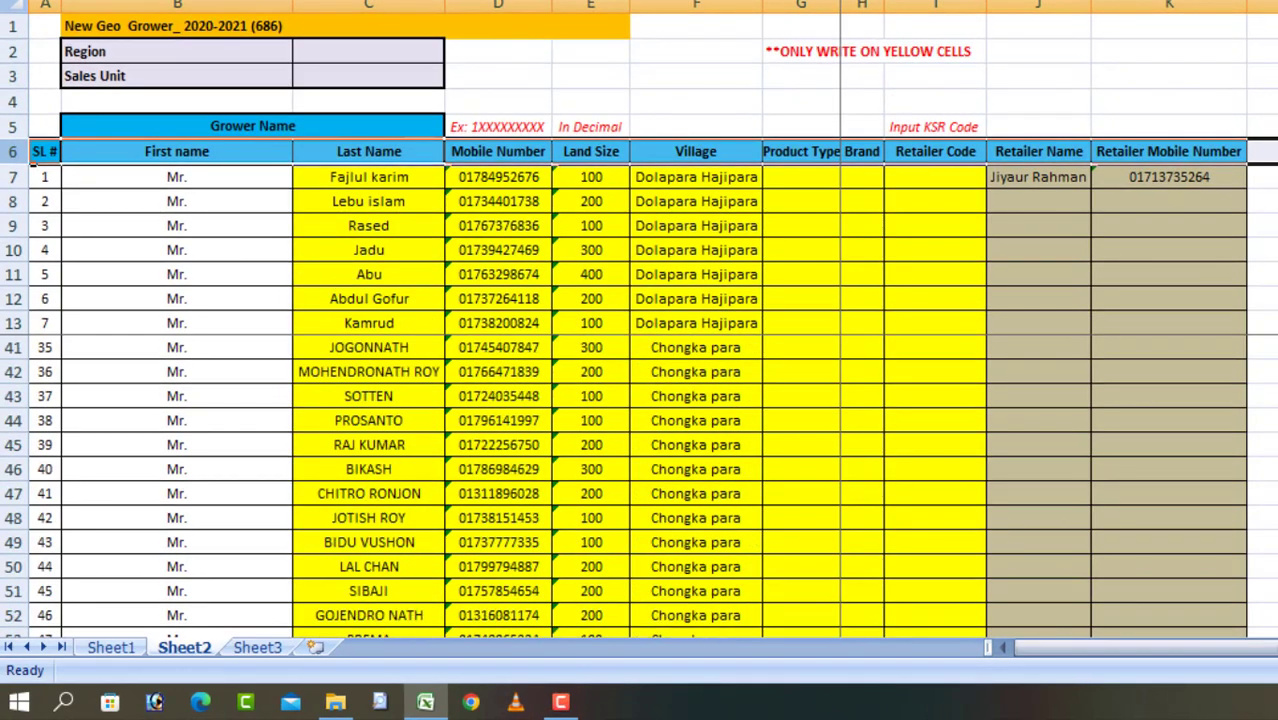
{"action": "scroll", "coordinate": [345, 280], "scroll_direction": "down", "scroll_amount": 3}
{"action": "scroll", "coordinate": [345, 280], "scroll_direction": "down", "scroll_amount": 5}
{"action": "scroll", "coordinate": [640, 400], "scroll_direction": "up", "scroll_amount": 13}
{"action": "scroll", "coordinate": [640, 400], "scroll_direction": "down", "scroll_amount": 15}
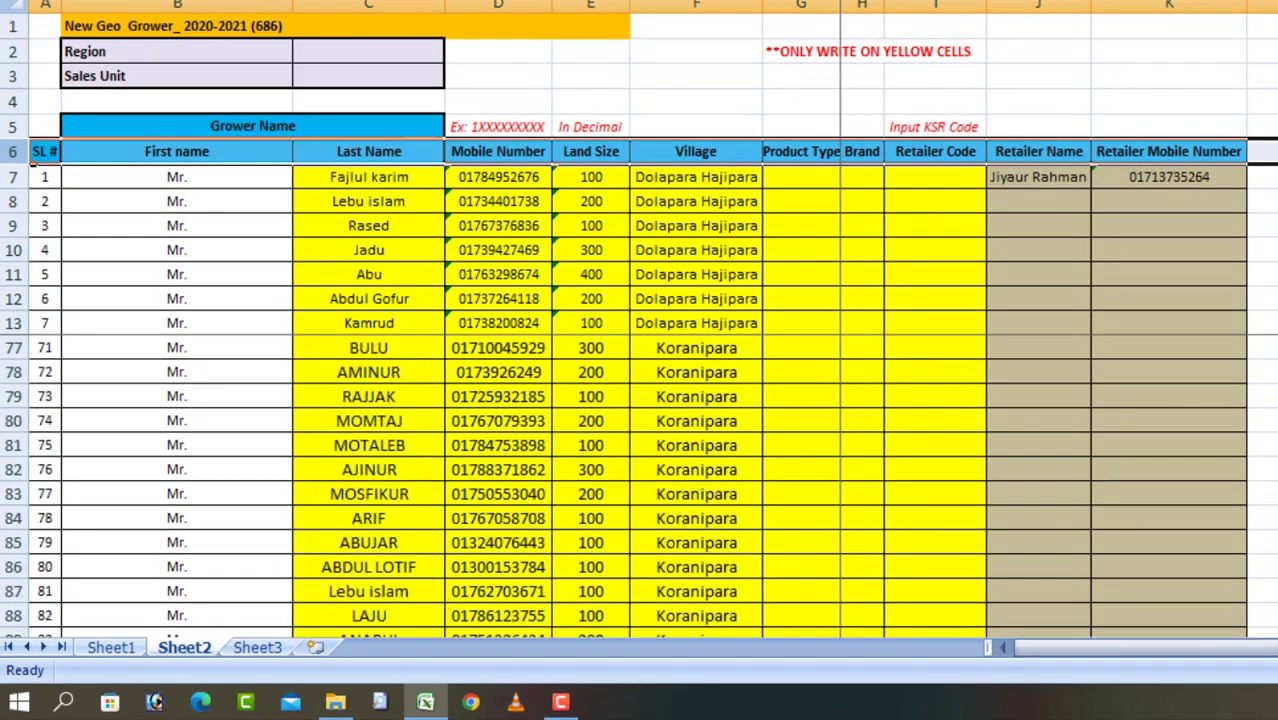
{"action": "scroll", "coordinate": [640, 400], "scroll_direction": "up", "scroll_amount": 20}
{"action": "left_click_drag", "start_coordinate": [48, 27], "coordinate": [1244, 152]}
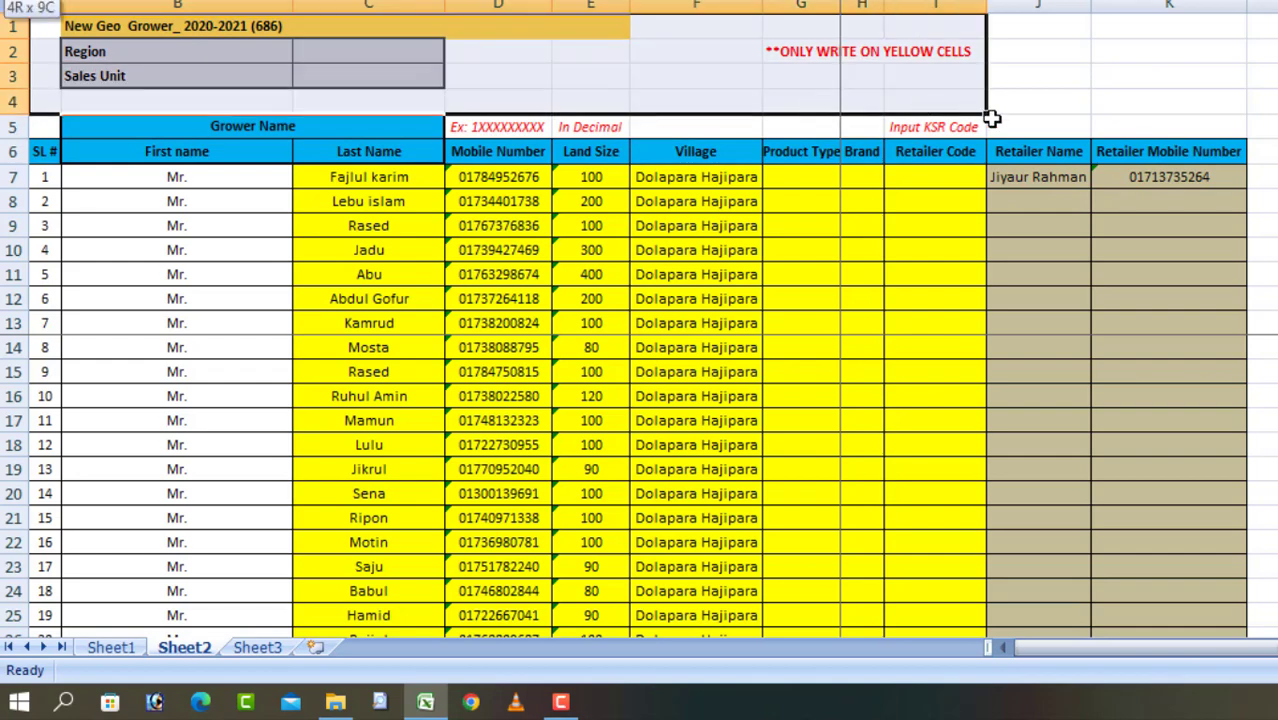
{"action": "scroll", "coordinate": [640, 400], "scroll_direction": "down", "scroll_amount": 5}
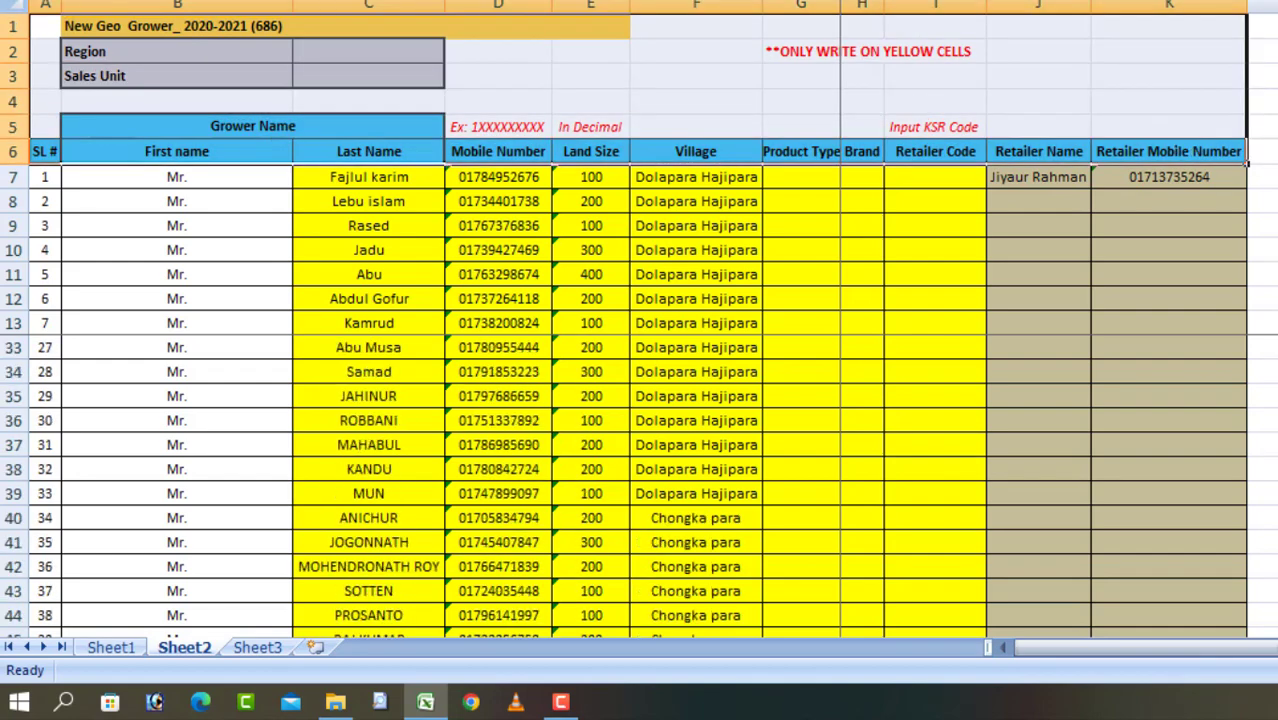
{"action": "scroll", "coordinate": [640, 400], "scroll_direction": "down", "scroll_amount": 14}
{"action": "scroll", "coordinate": [640, 400], "scroll_direction": "up", "scroll_amount": 9}
{"action": "scroll", "coordinate": [820, 446], "scroll_direction": "down", "scroll_amount": 5}
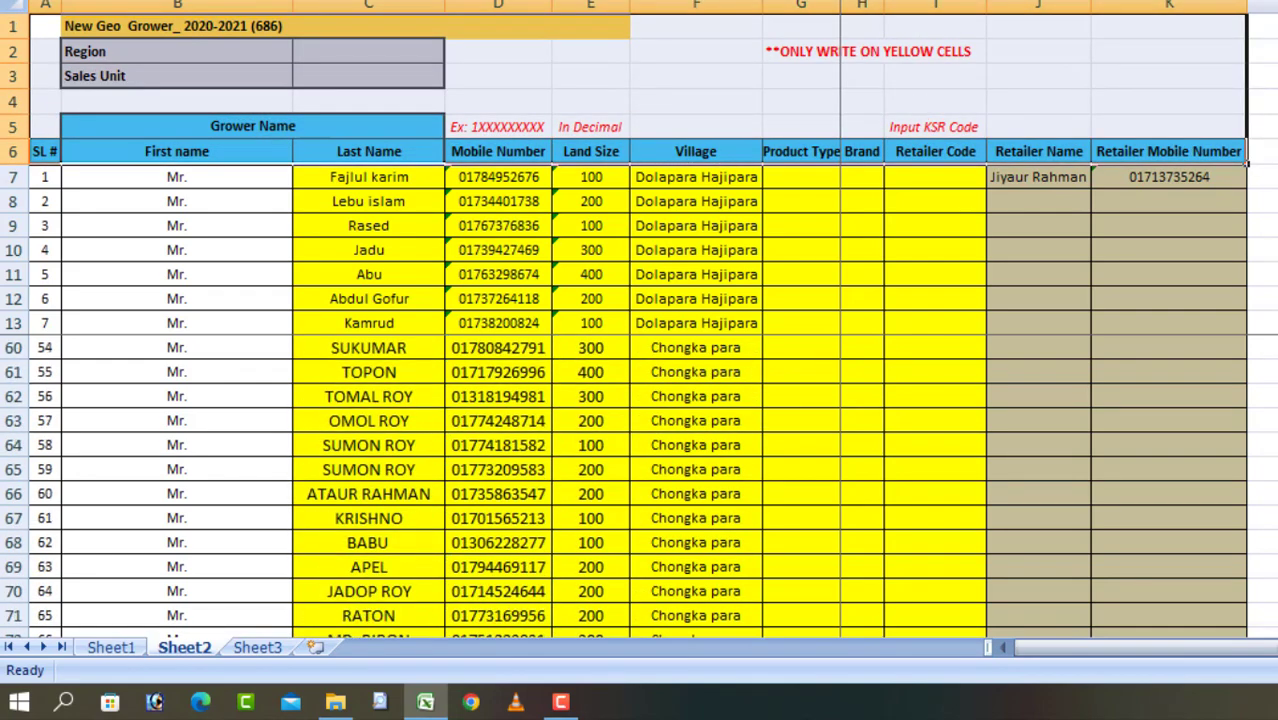
{"action": "scroll", "coordinate": [820, 446], "scroll_direction": "down", "scroll_amount": 11}
{"action": "scroll", "coordinate": [820, 446], "scroll_direction": "down", "scroll_amount": 1}
{"action": "scroll", "coordinate": [820, 446], "scroll_direction": "up", "scroll_amount": 20}
{"action": "scroll", "coordinate": [790, 440], "scroll_direction": "down", "scroll_amount": 9}
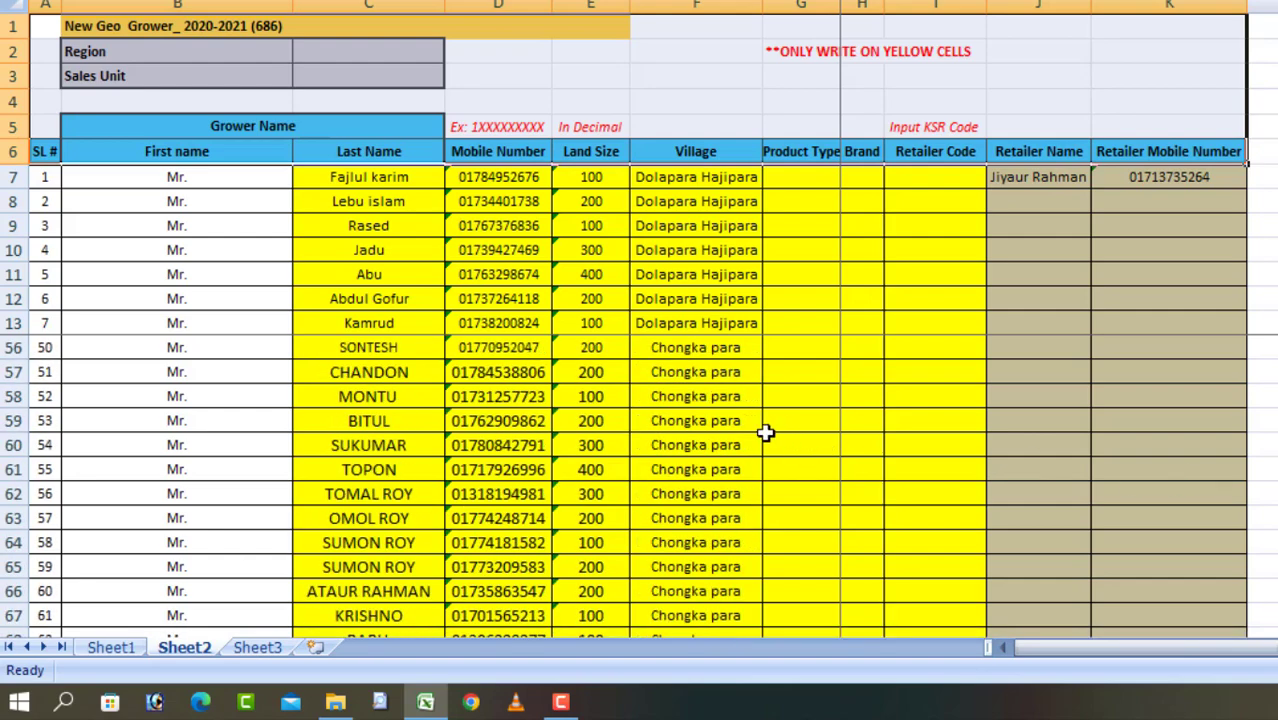
{"action": "scroll", "coordinate": [665, 442], "scroll_direction": "down", "scroll_amount": 10}
{"action": "scroll", "coordinate": [665, 419], "scroll_direction": "down", "scroll_amount": 6}
{"action": "scroll", "coordinate": [725, 372], "scroll_direction": "up", "scroll_amount": 8}
{"action": "scroll", "coordinate": [690, 368], "scroll_direction": "up", "scroll_amount": 15}
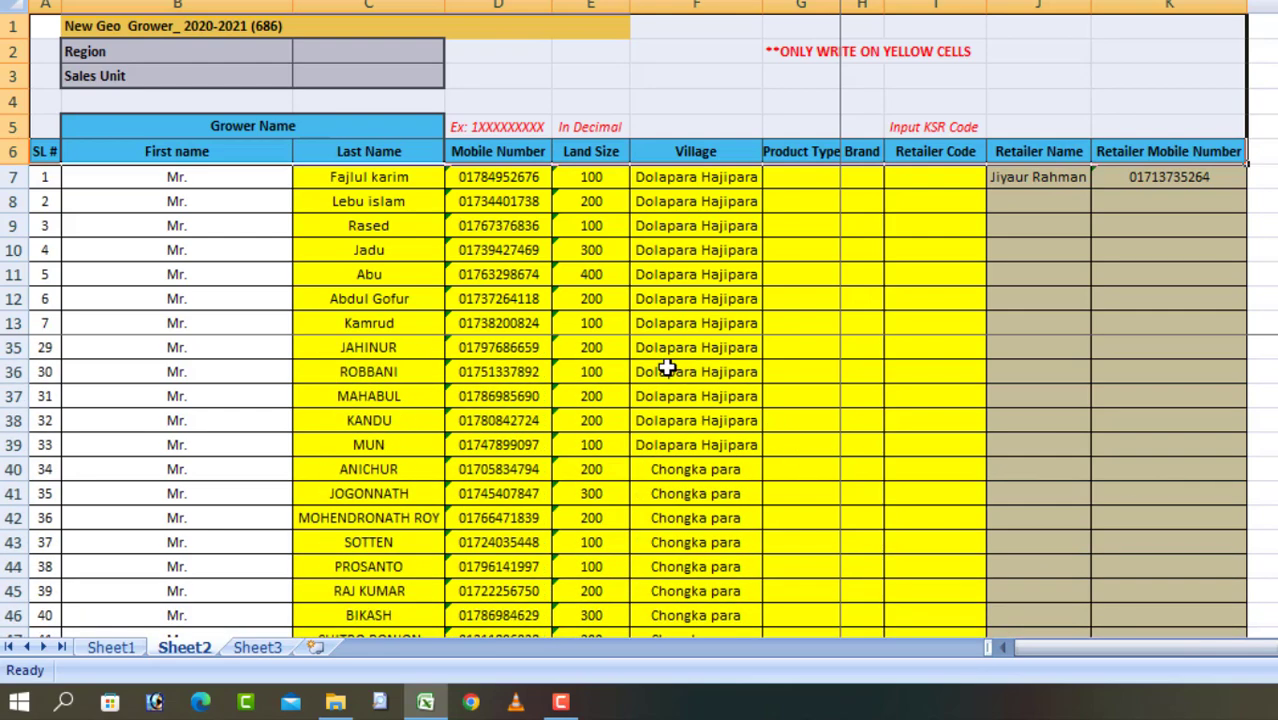
{"action": "scroll", "coordinate": [693, 365], "scroll_direction": "up", "scroll_amount": 5}
{"action": "left_click", "coordinate": [812, 283]}
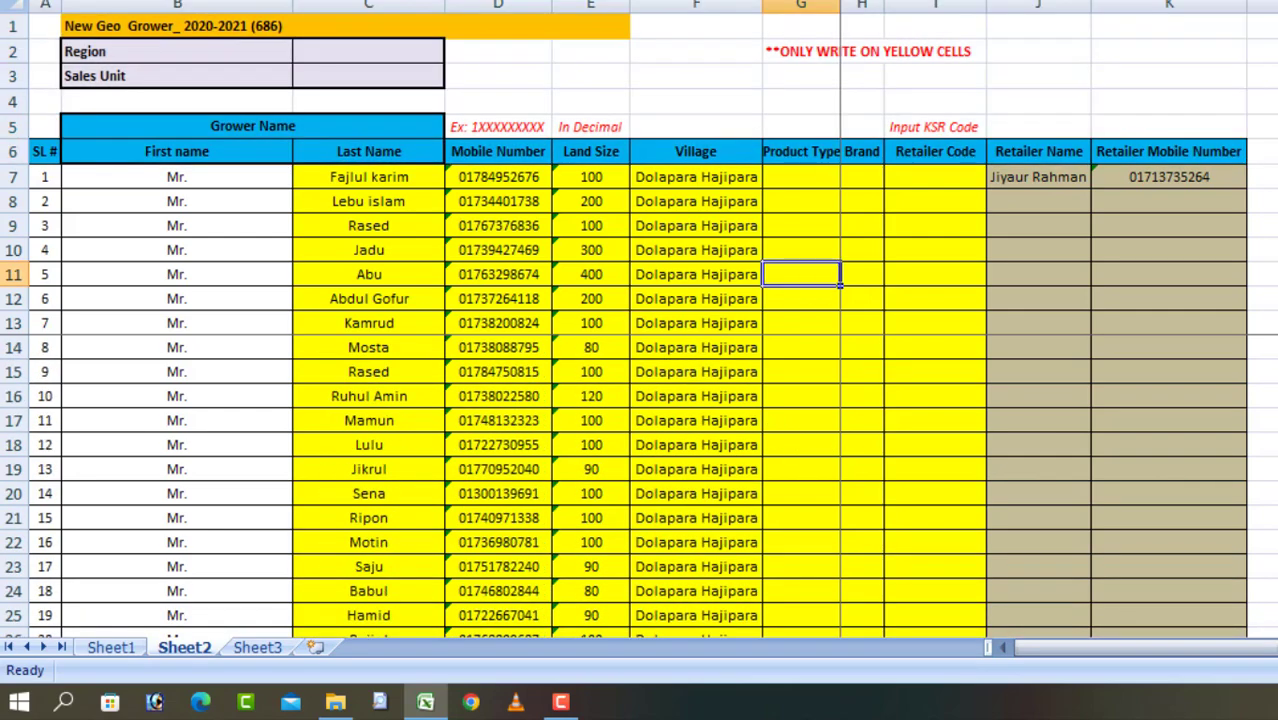
Step: Switch to Sheet1, scroll its grower list, and select the title and header block A1:K6
{"action": "left_click", "coordinate": [115, 647]}
{"action": "scroll", "coordinate": [464, 177], "scroll_direction": "down", "scroll_amount": 2}
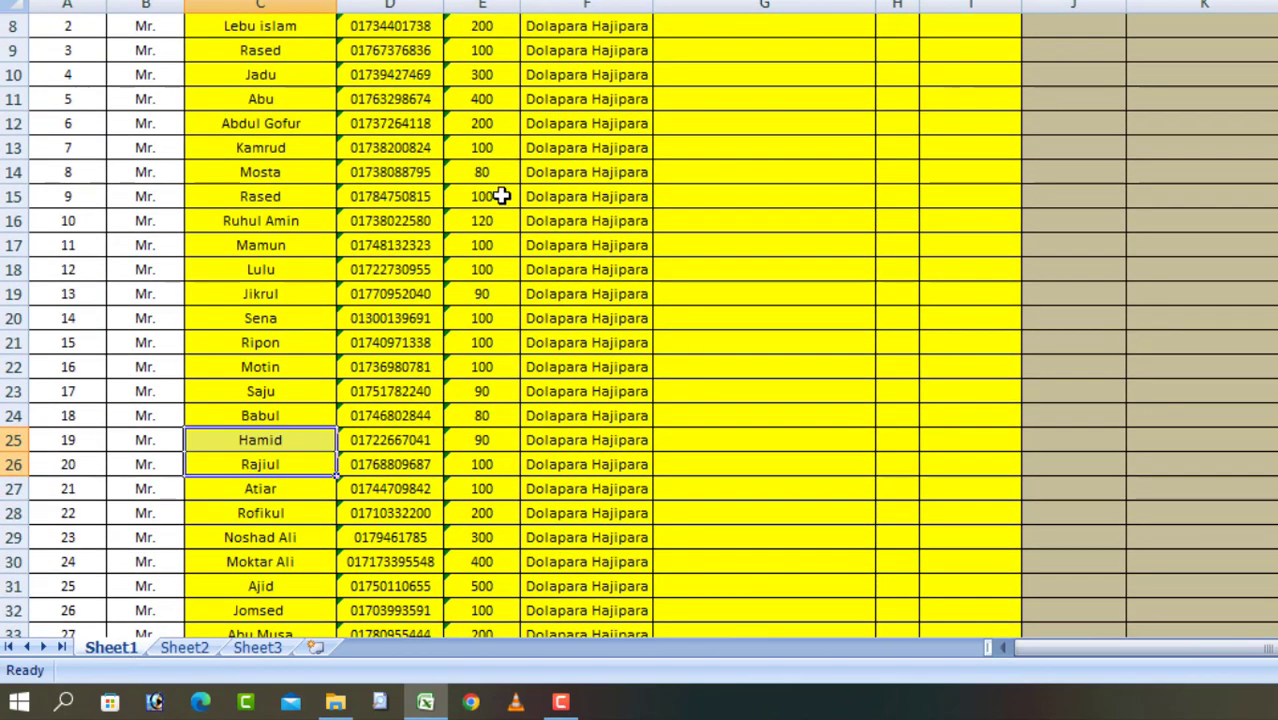
{"action": "scroll", "coordinate": [451, 246], "scroll_direction": "down", "scroll_amount": 10}
{"action": "scroll", "coordinate": [451, 246], "scroll_direction": "up", "scroll_amount": 12}
{"action": "scroll", "coordinate": [322, 106], "scroll_direction": "up", "scroll_amount": 1}
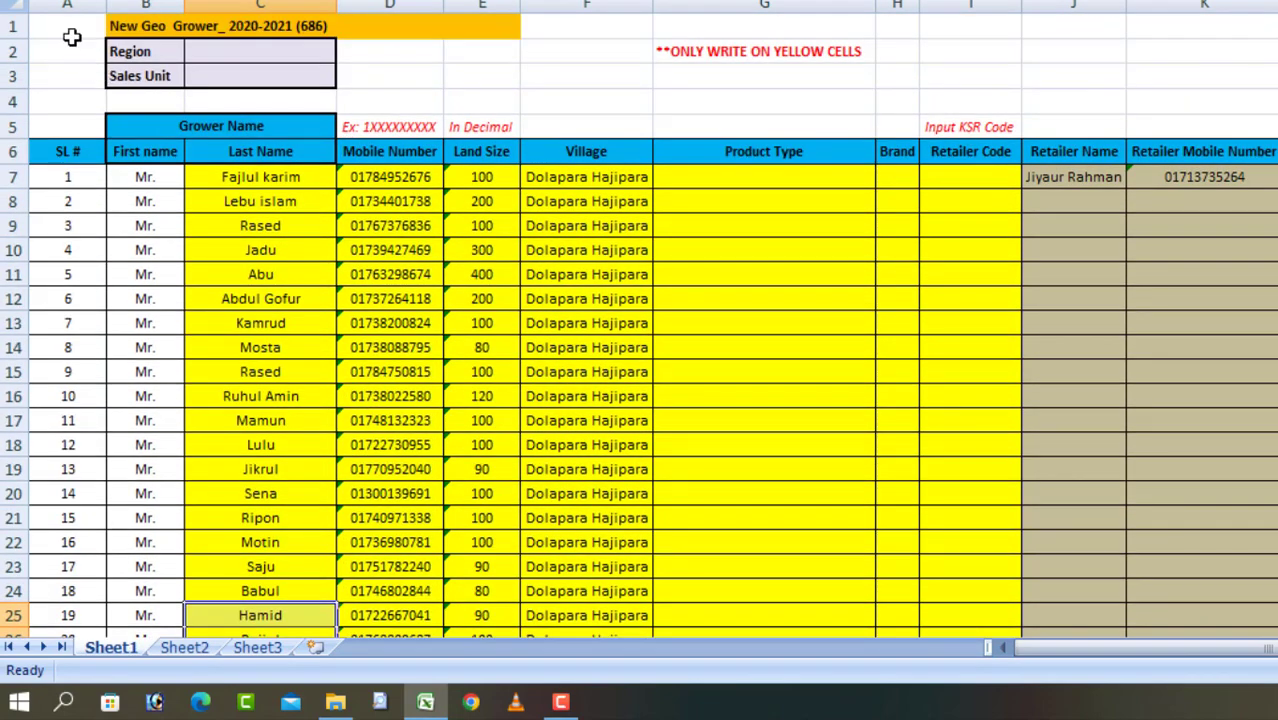
{"action": "left_click_drag", "start_coordinate": [72, 37], "coordinate": [1198, 152]}
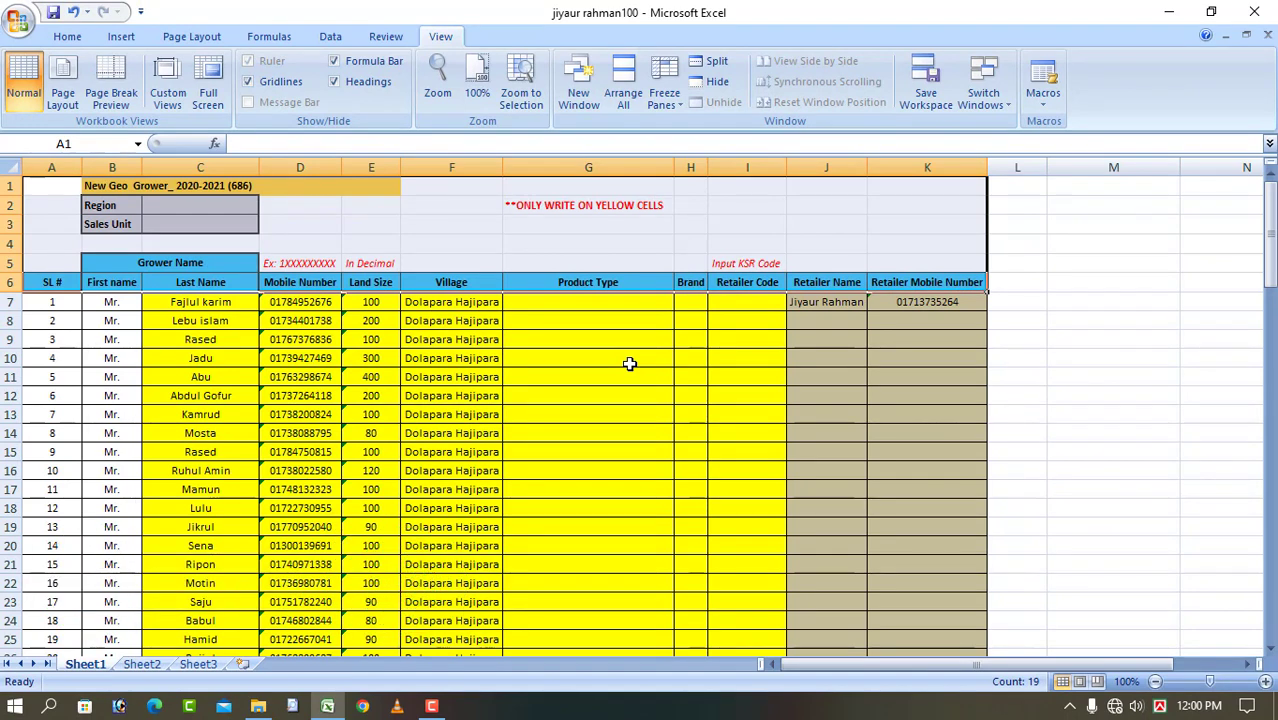
{"action": "left_click", "coordinate": [608, 394]}
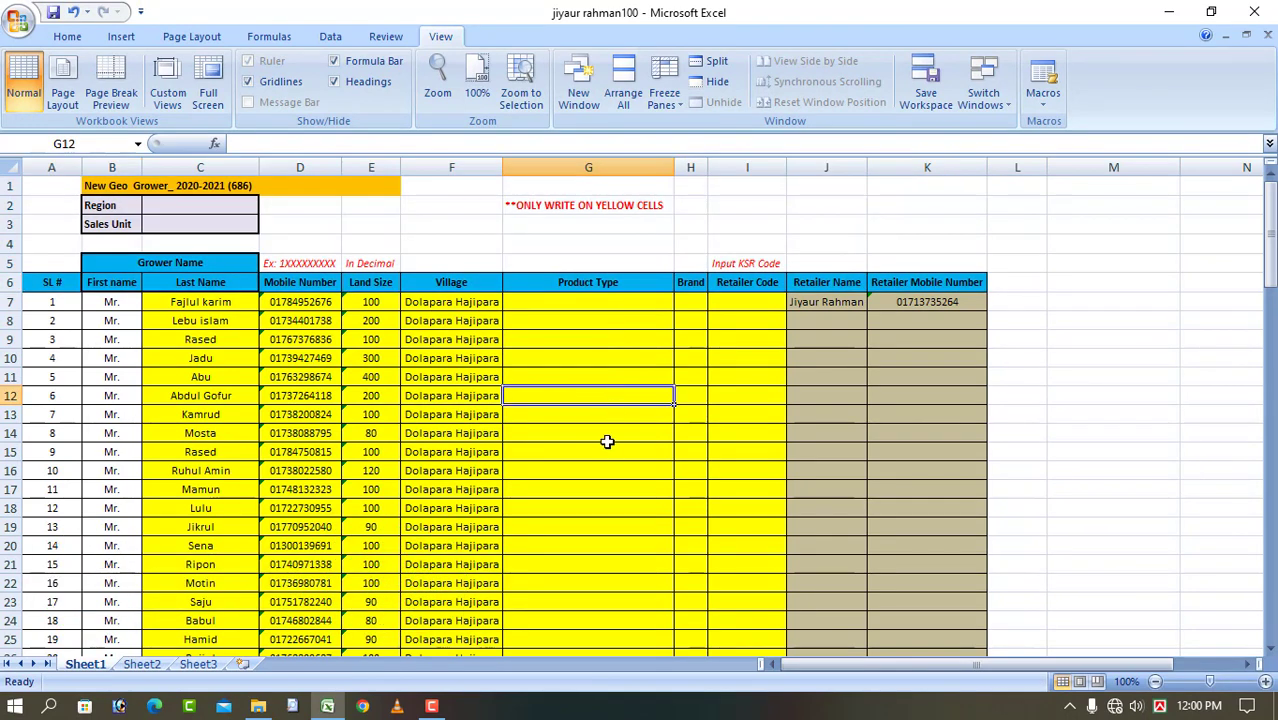
{"action": "scroll", "coordinate": [593, 362], "scroll_direction": "down", "scroll_amount": 1}
{"action": "scroll", "coordinate": [591, 381], "scroll_direction": "down", "scroll_amount": 2}
{"action": "scroll", "coordinate": [591, 381], "scroll_direction": "up", "scroll_amount": 3}
{"action": "left_click", "coordinate": [590, 362]}
{"action": "left_click", "coordinate": [592, 320]}
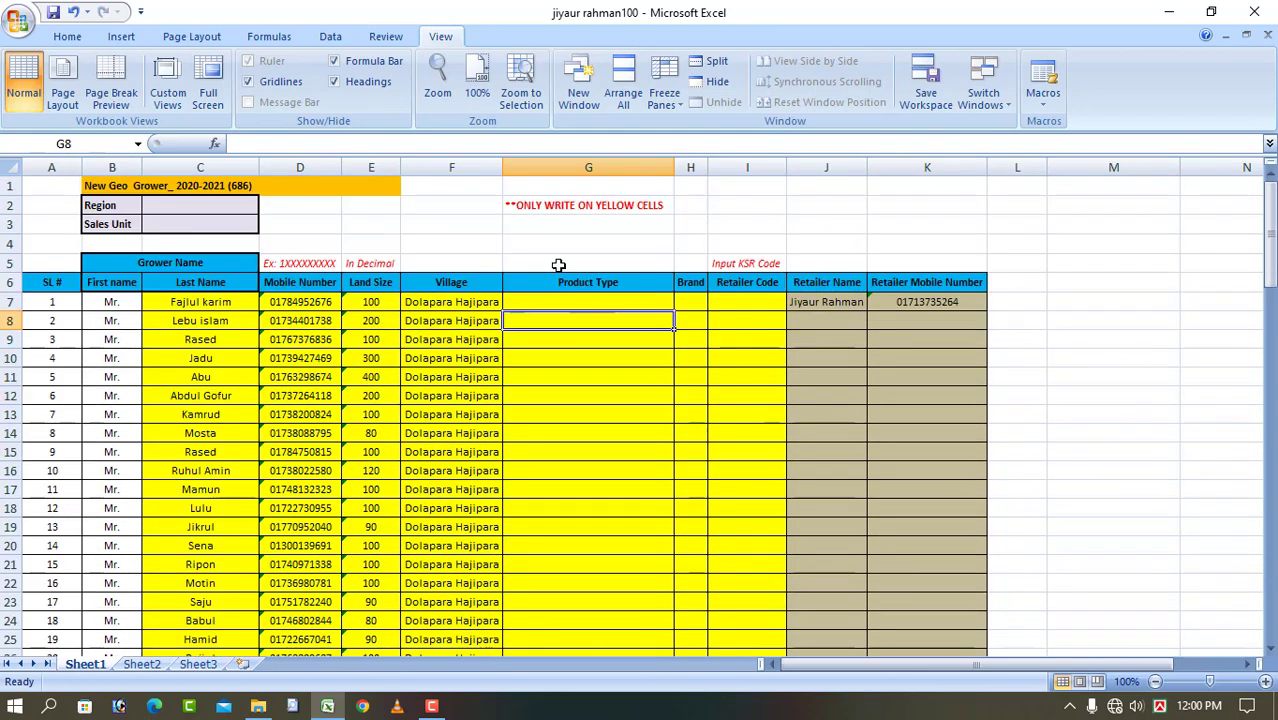
{"action": "left_click", "coordinate": [62, 37]}
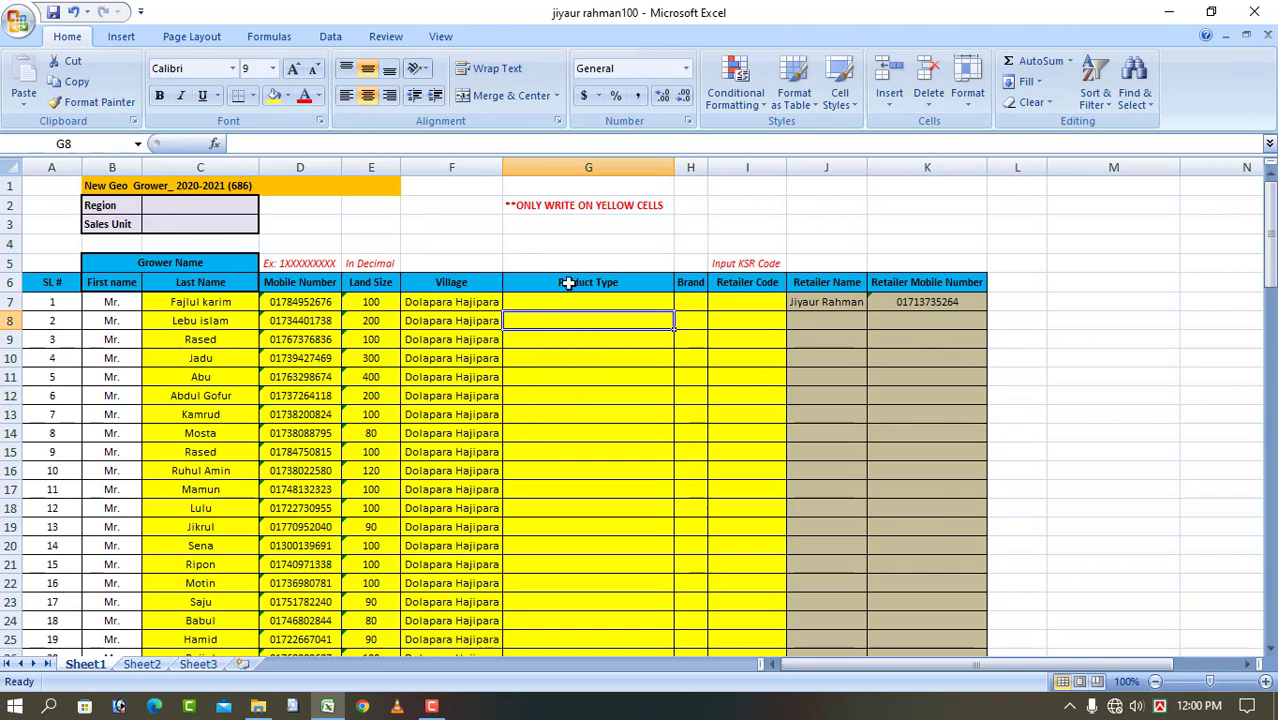
{"action": "left_click", "coordinate": [76, 186]}
{"action": "left_click", "coordinate": [625, 338]}
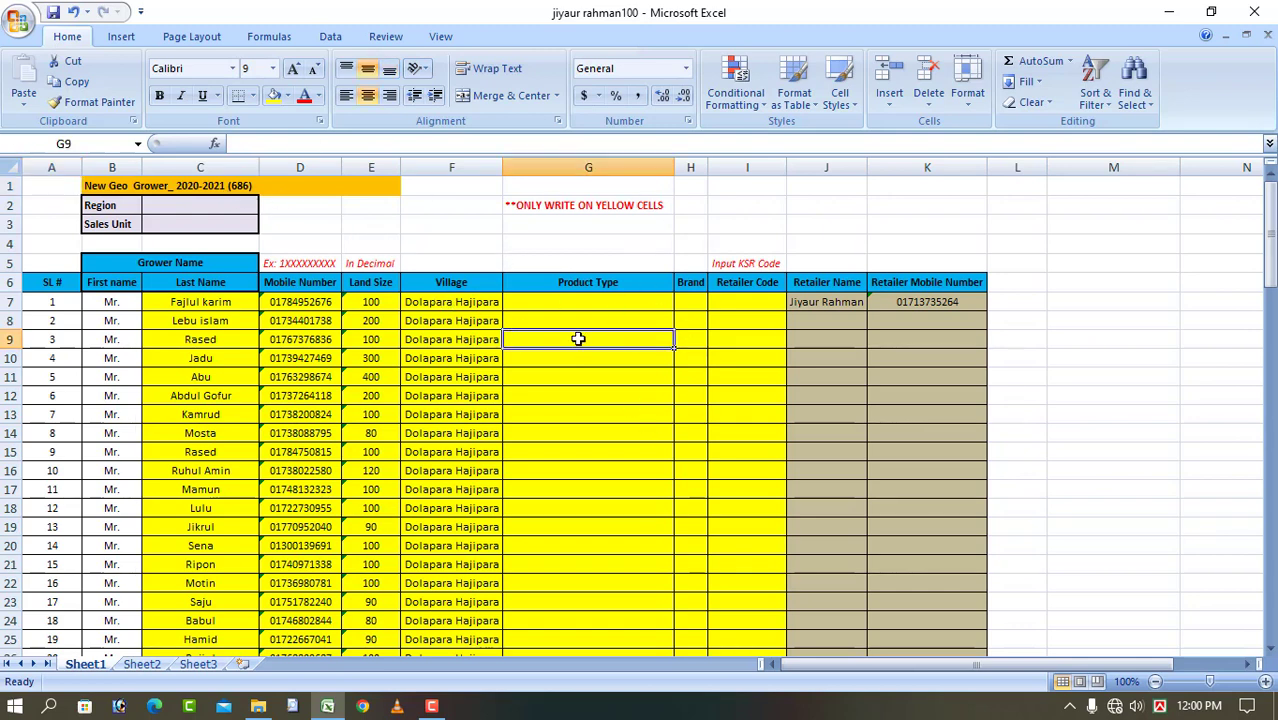
{"action": "left_click", "coordinate": [20, 282]}
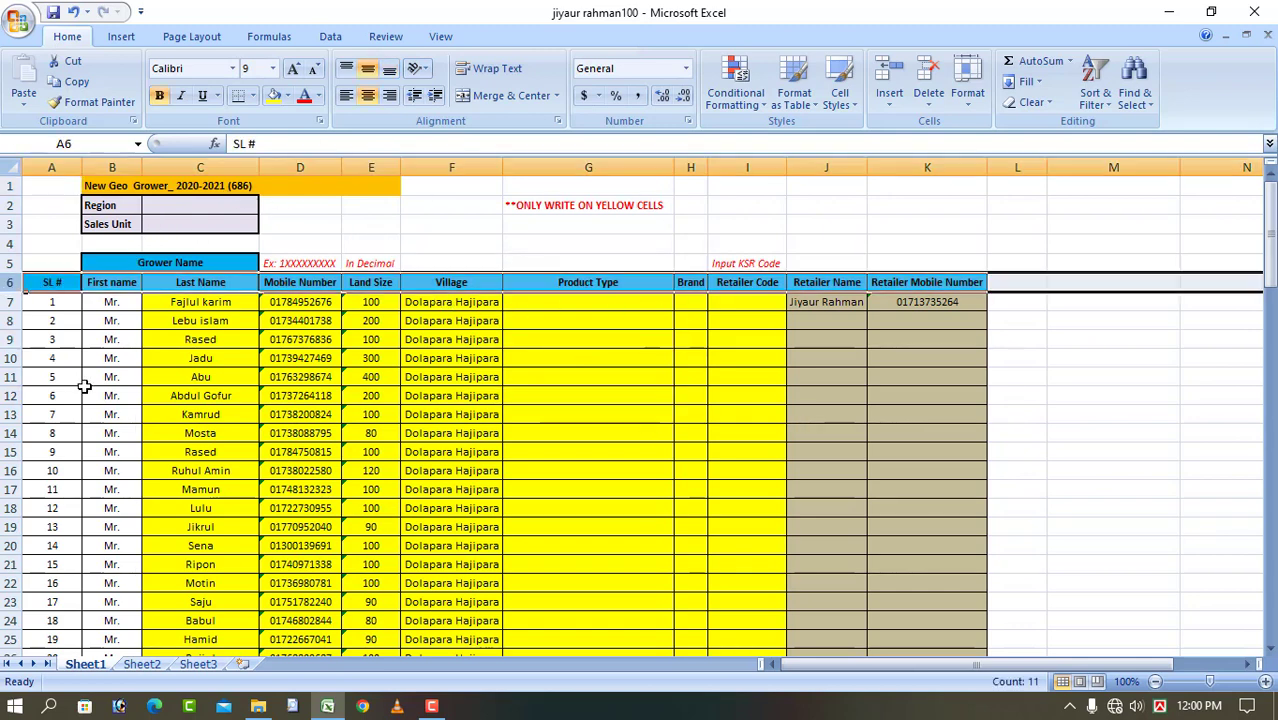
{"action": "left_click", "coordinate": [596, 342]}
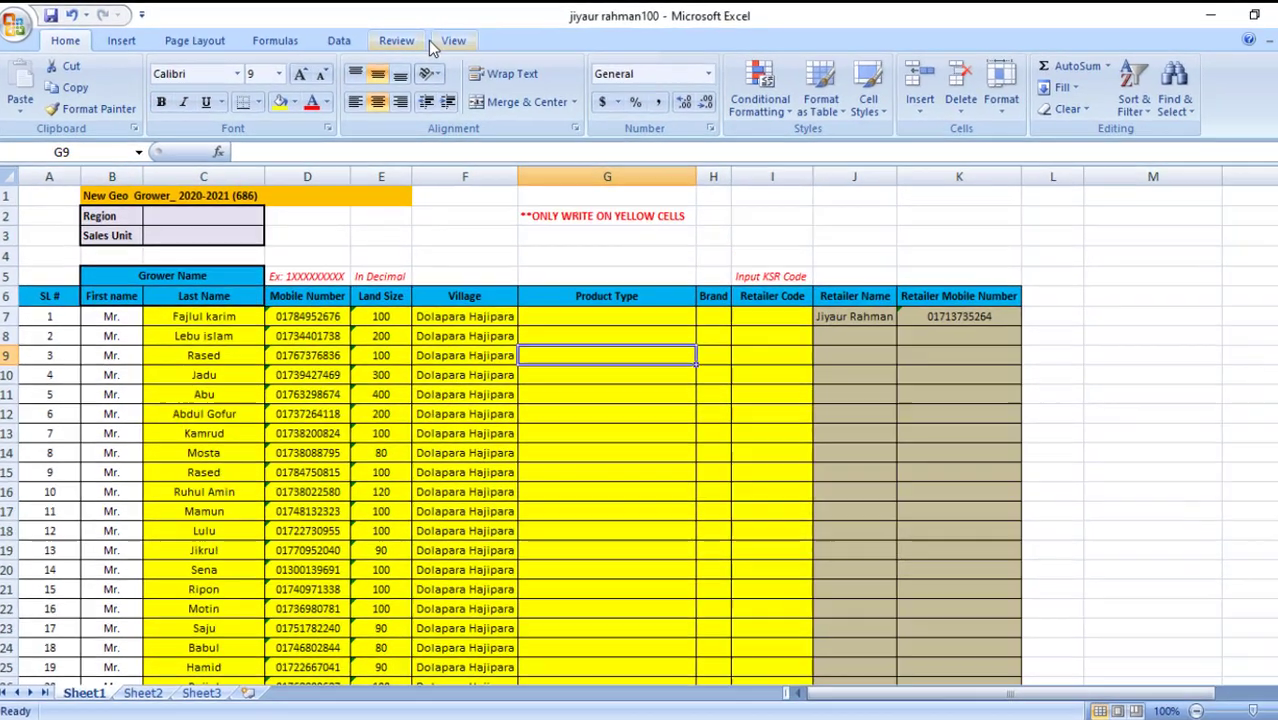
{"action": "left_click", "coordinate": [440, 37]}
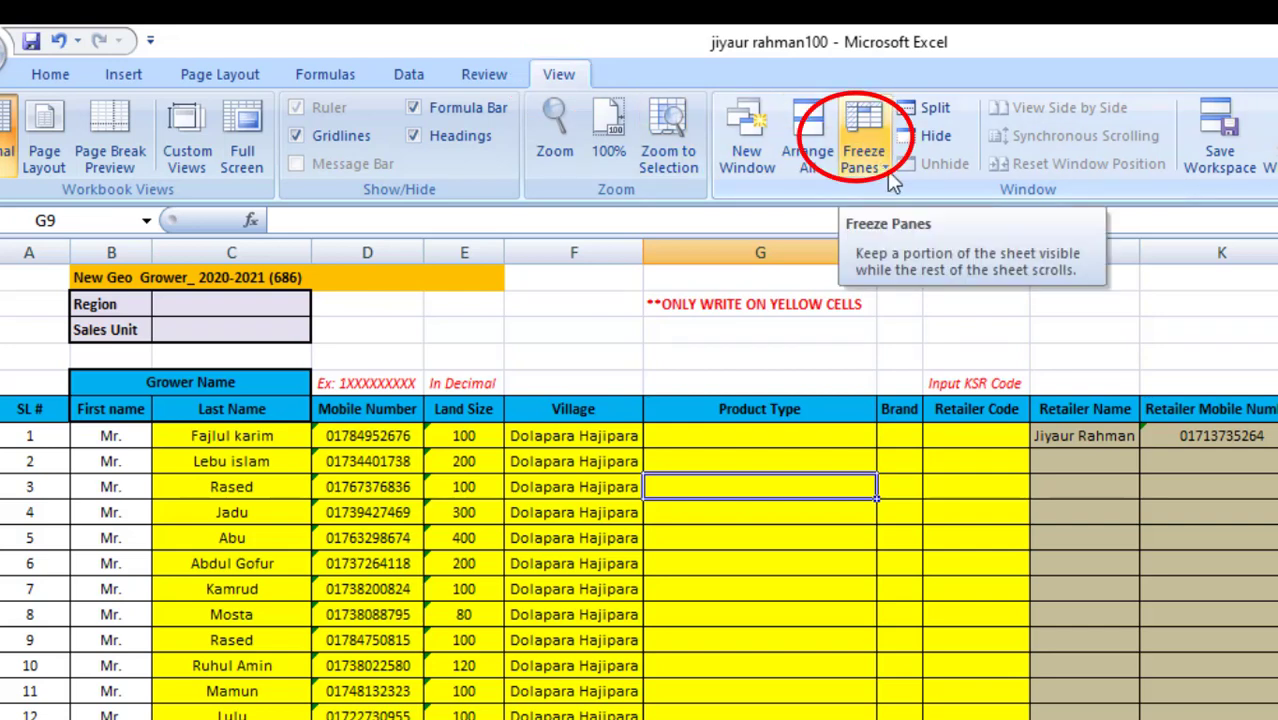
Step: Apply Freeze Top Row, then select cells A1, B1, C1 and header row 6
{"action": "left_click", "coordinate": [887, 178]}
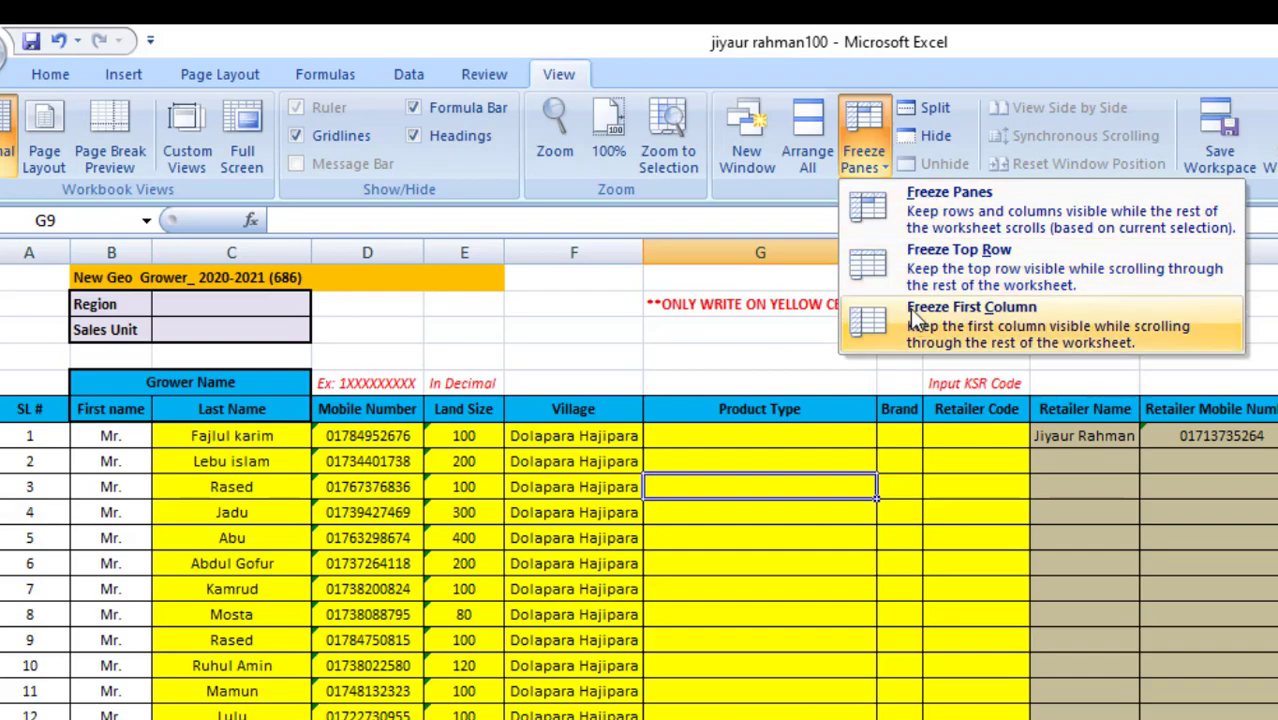
{"action": "left_click", "coordinate": [943, 265]}
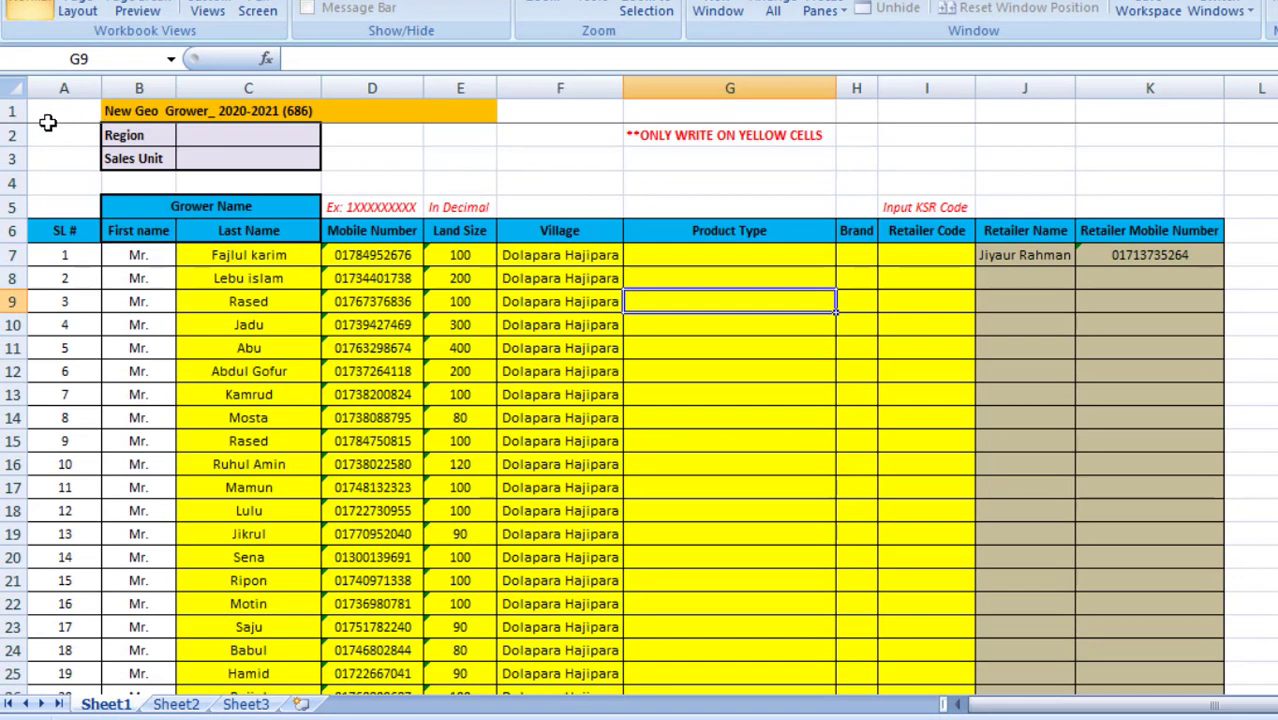
{"action": "left_click", "coordinate": [48, 115]}
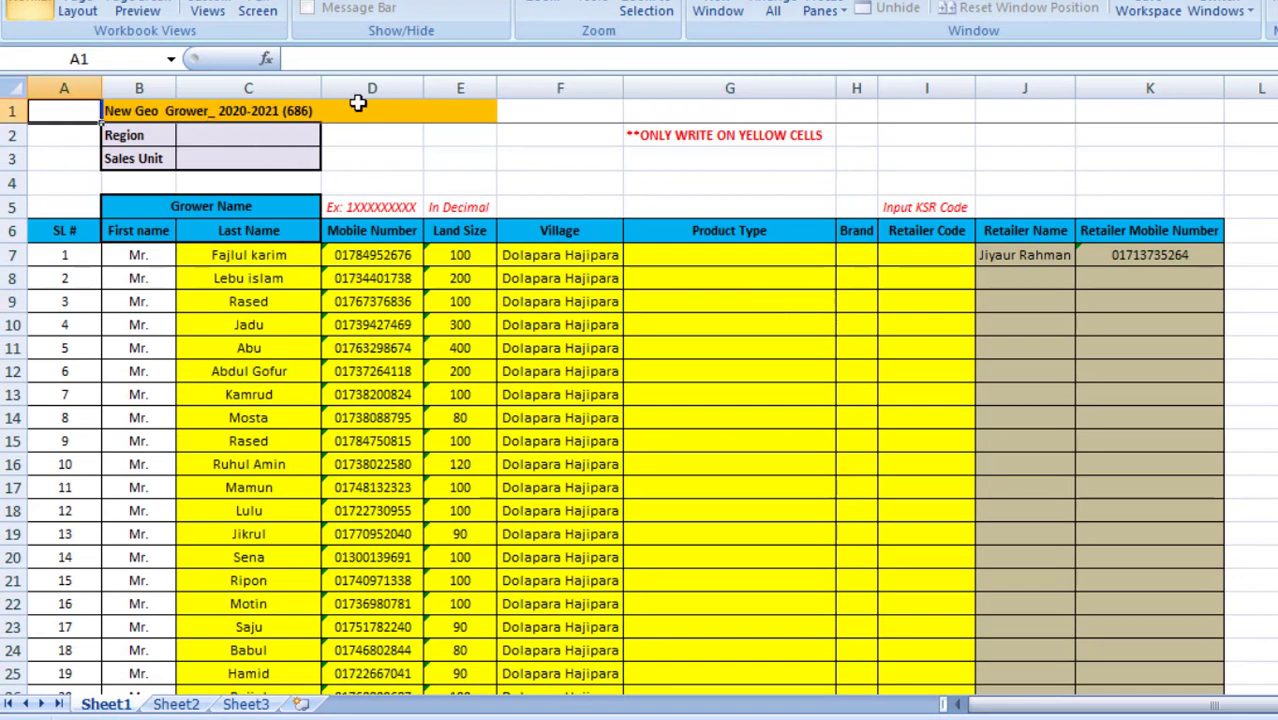
{"action": "left_click", "coordinate": [107, 111]}
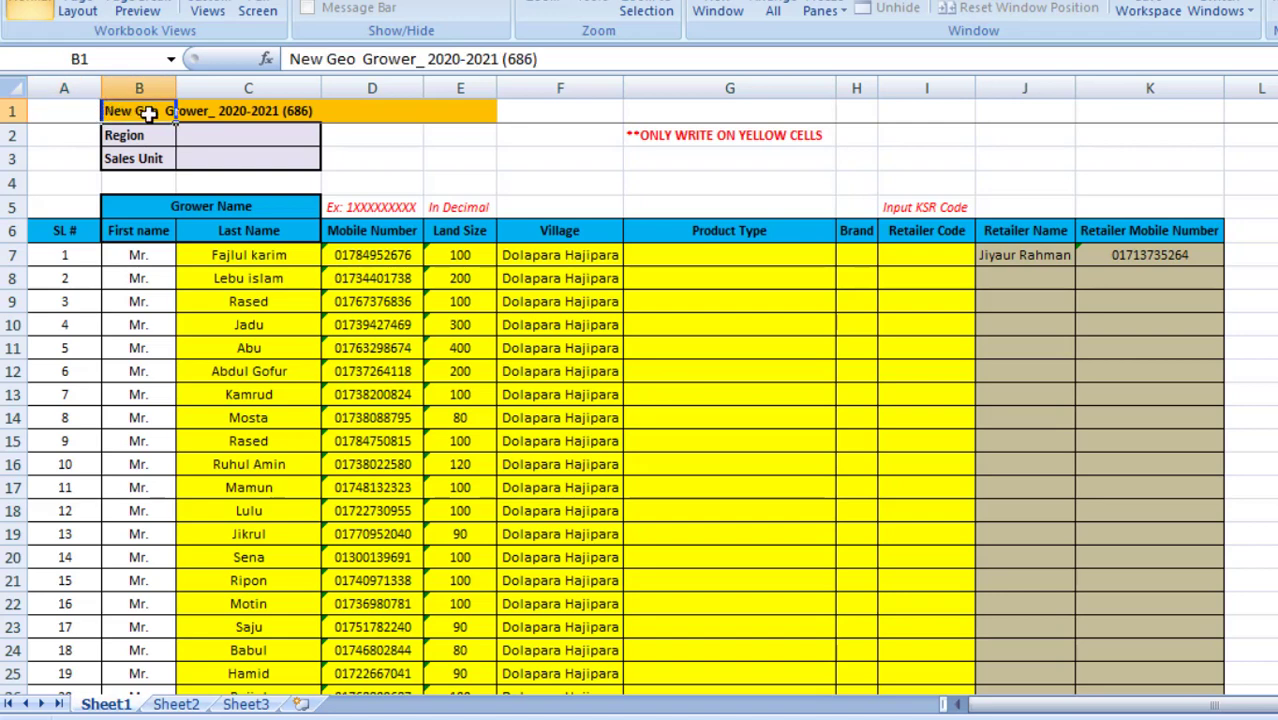
{"action": "left_click", "coordinate": [186, 112]}
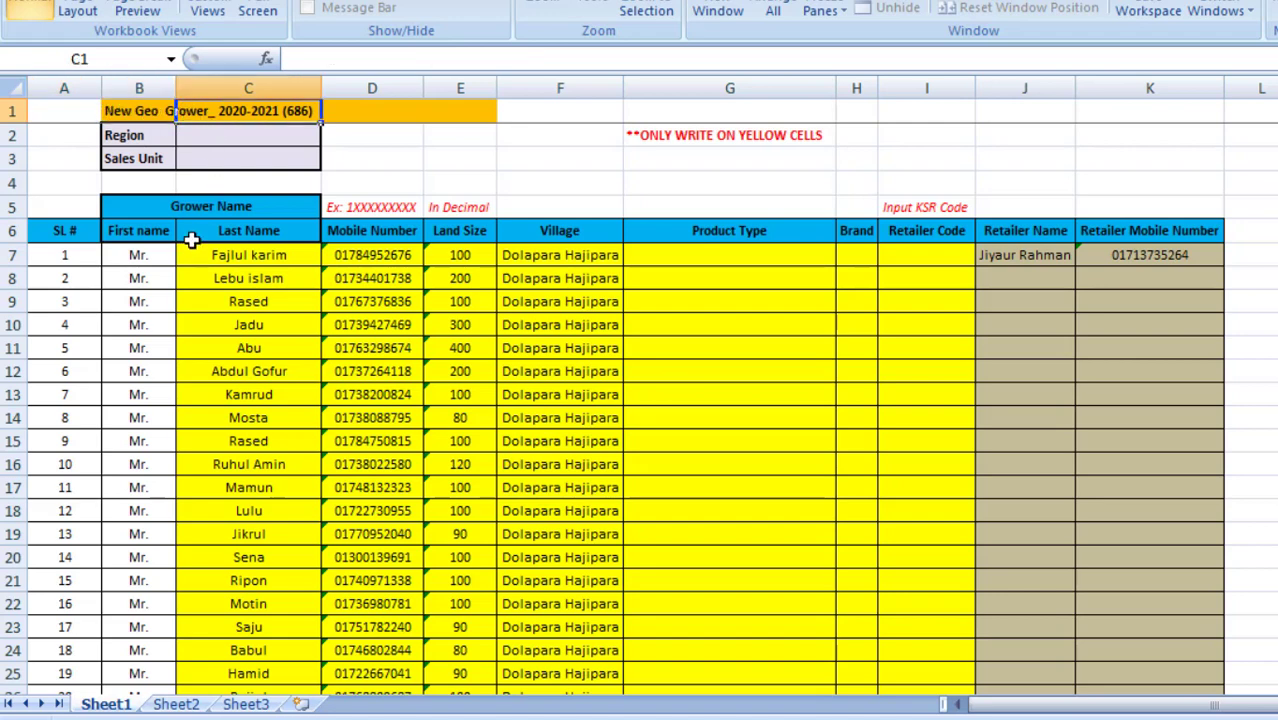
{"action": "left_click", "coordinate": [12, 230]}
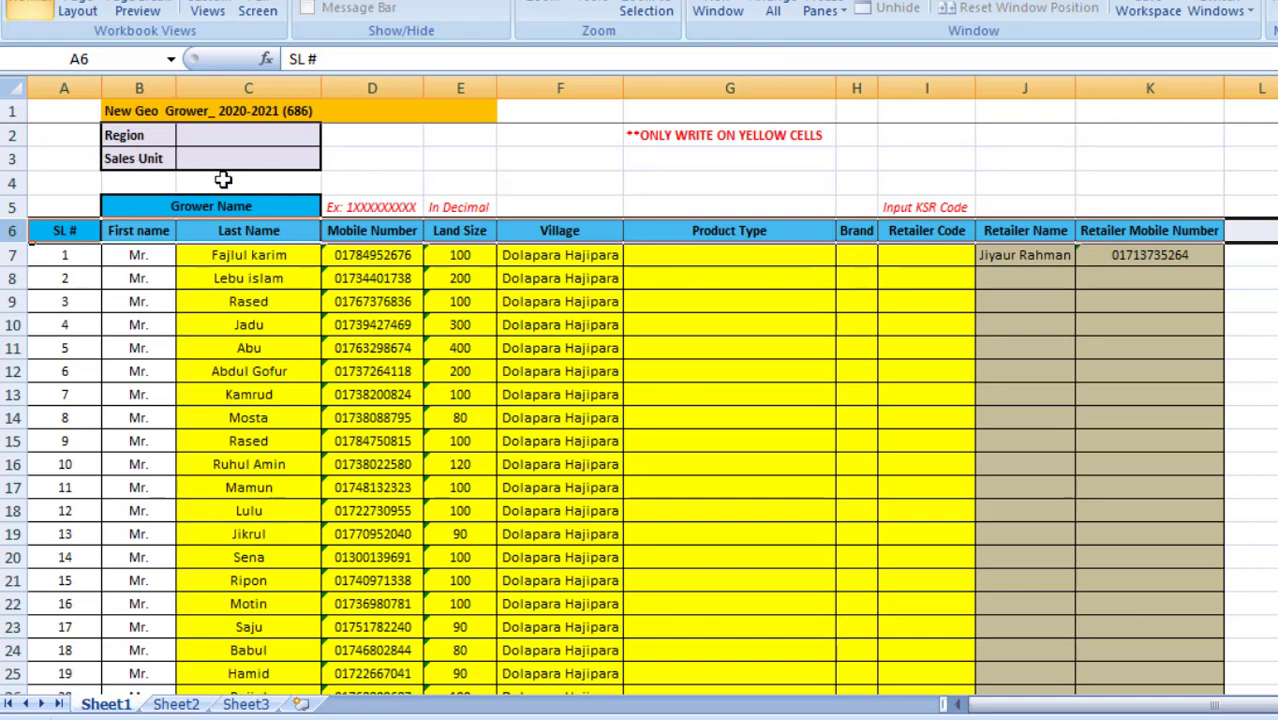
Step: Apply Freeze Top Row to Sheet1 and return to cell G4
{"action": "left_click", "coordinate": [836, 8]}
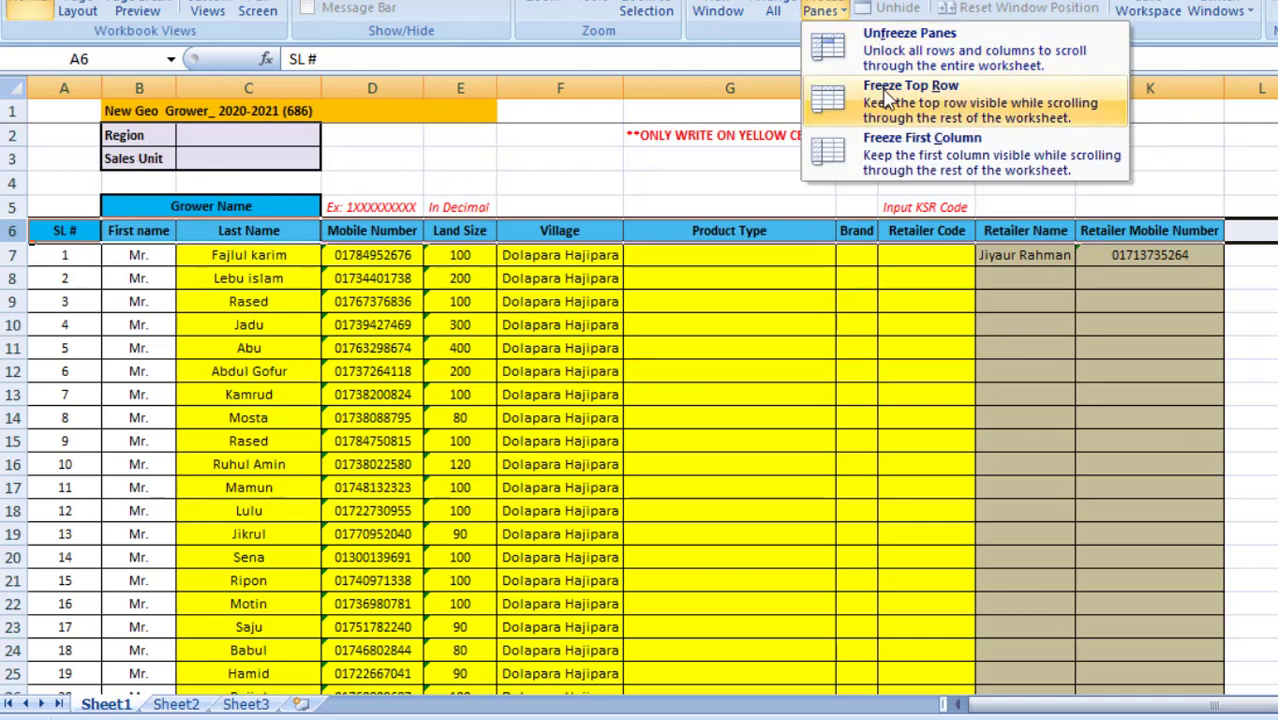
{"action": "left_click", "coordinate": [736, 243]}
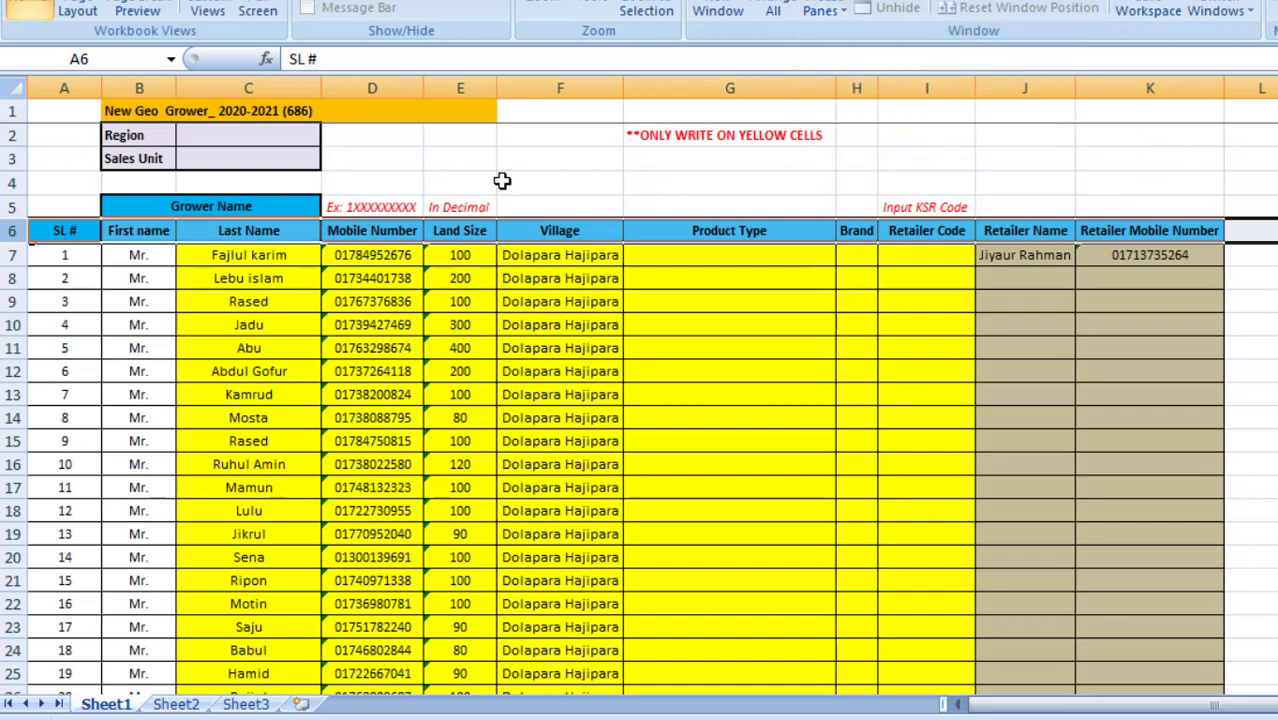
{"action": "left_click", "coordinate": [706, 185]}
{"action": "scroll", "coordinate": [782, 228], "scroll_direction": "down", "scroll_amount": 1}
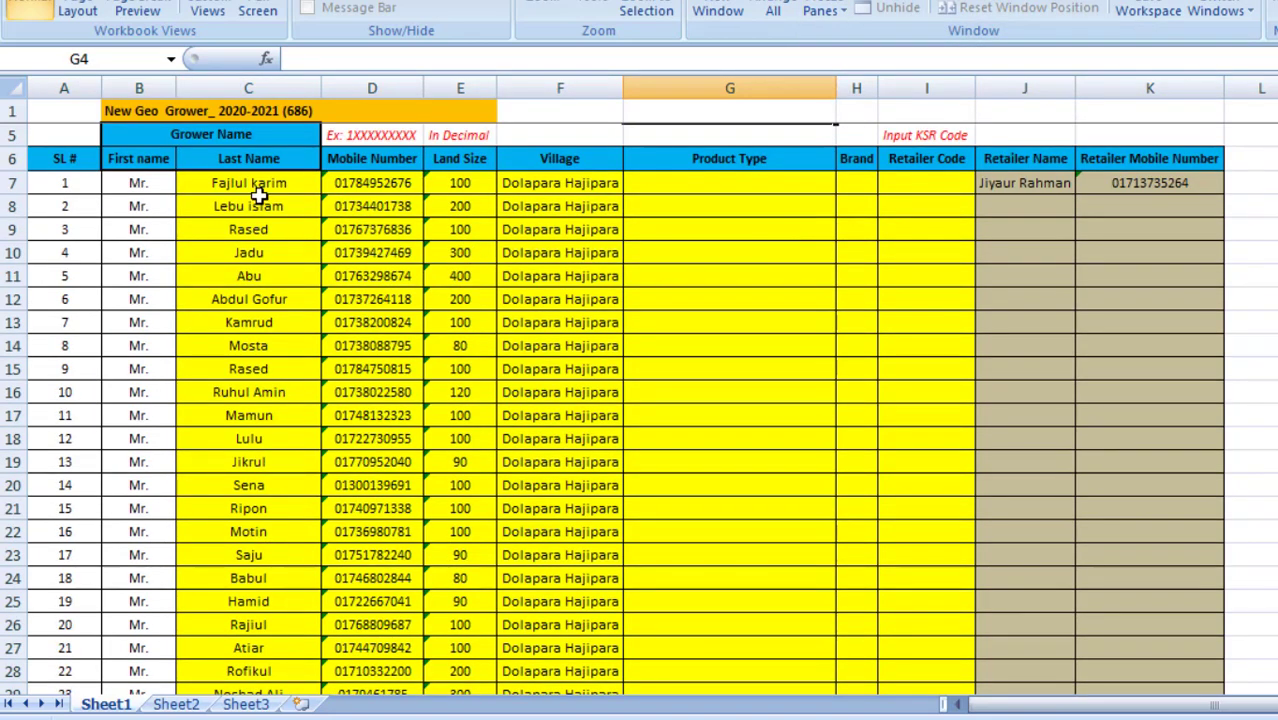
{"action": "scroll", "coordinate": [250, 165], "scroll_direction": "down", "scroll_amount": 1}
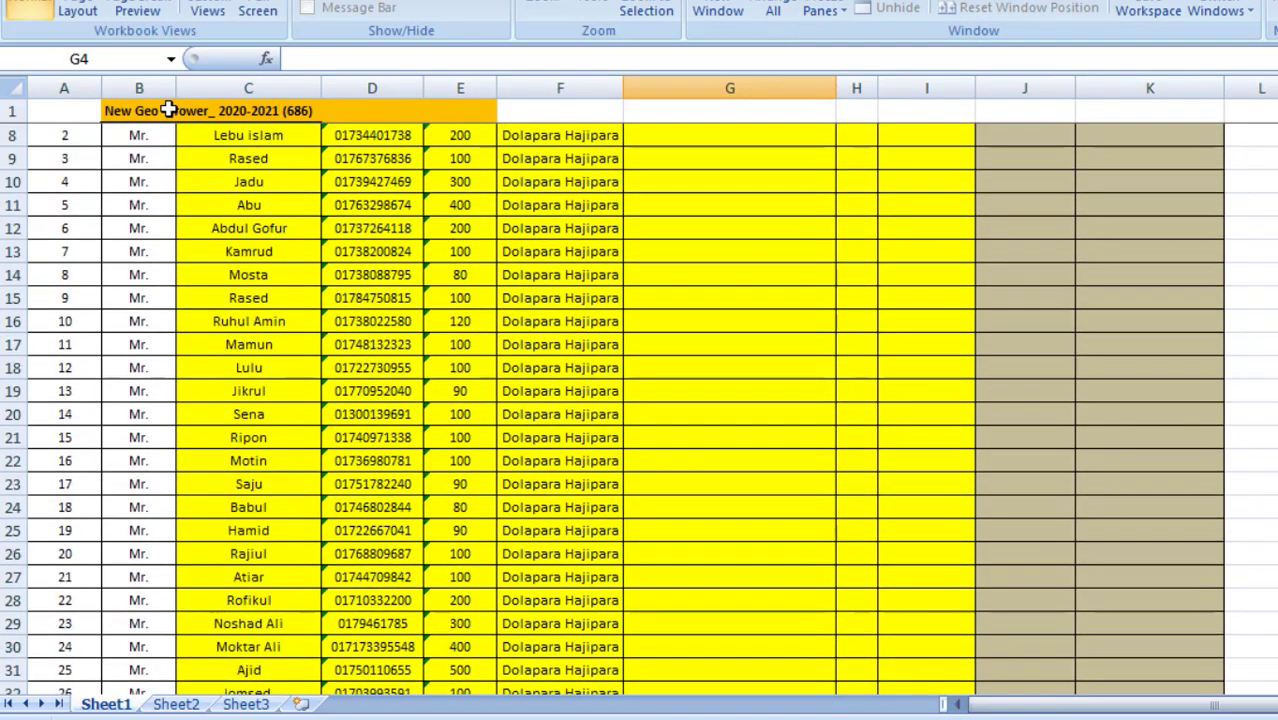
{"action": "left_click", "coordinate": [14, 111]}
{"action": "scroll", "coordinate": [256, 202], "scroll_direction": "up", "scroll_amount": 2}
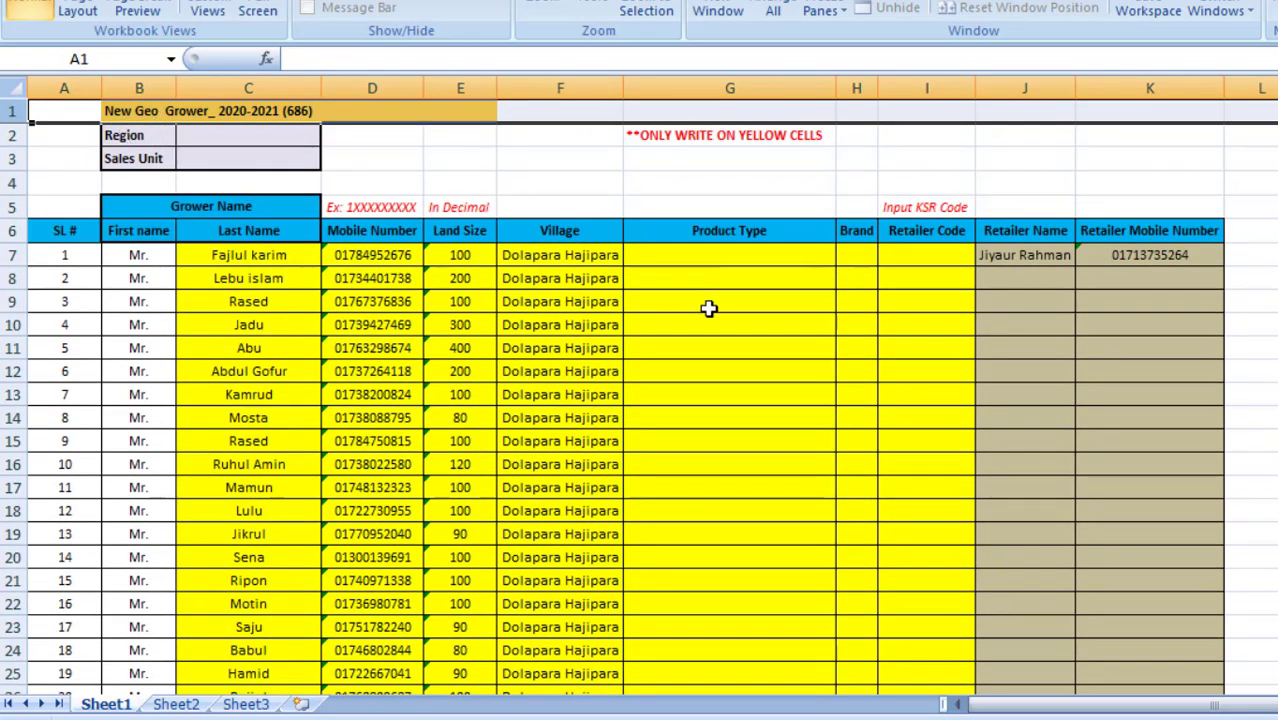
{"action": "scroll", "coordinate": [720, 320], "scroll_direction": "down", "scroll_amount": 5}
{"action": "scroll", "coordinate": [685, 403], "scroll_direction": "down", "scroll_amount": 6}
{"action": "scroll", "coordinate": [685, 403], "scroll_direction": "down", "scroll_amount": 8}
{"action": "scroll", "coordinate": [585, 548], "scroll_direction": "up", "scroll_amount": 6}
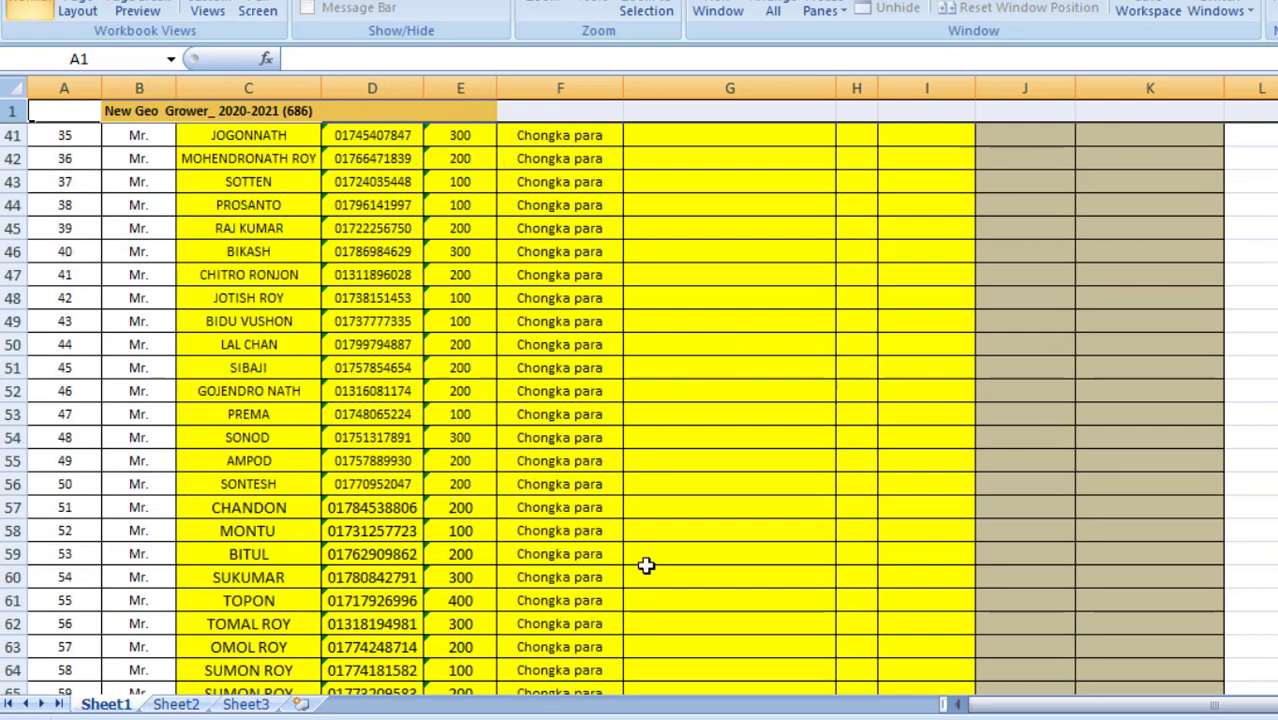
{"action": "scroll", "coordinate": [650, 565], "scroll_direction": "up", "scroll_amount": 9}
{"action": "scroll", "coordinate": [650, 562], "scroll_direction": "up", "scroll_amount": 4}
Step: Select the title and header block A1:K6 and choose Unfreeze Panes
{"action": "left_click", "coordinate": [706, 230]}
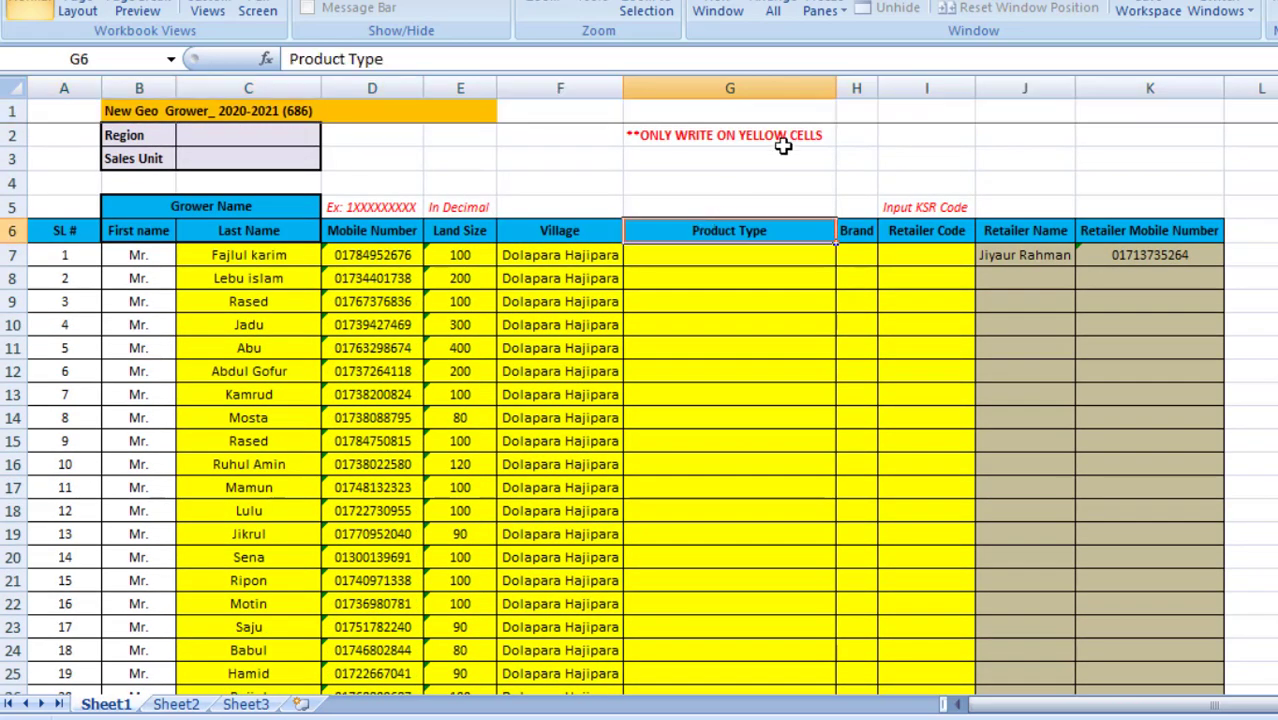
{"action": "mouse_move", "coordinate": [63, 115]}
{"action": "left_mouse_down"}
{"action": "mouse_move", "coordinate": [933, 250]}
{"action": "mouse_move", "coordinate": [1119, 222]}
{"action": "left_mouse_up"}
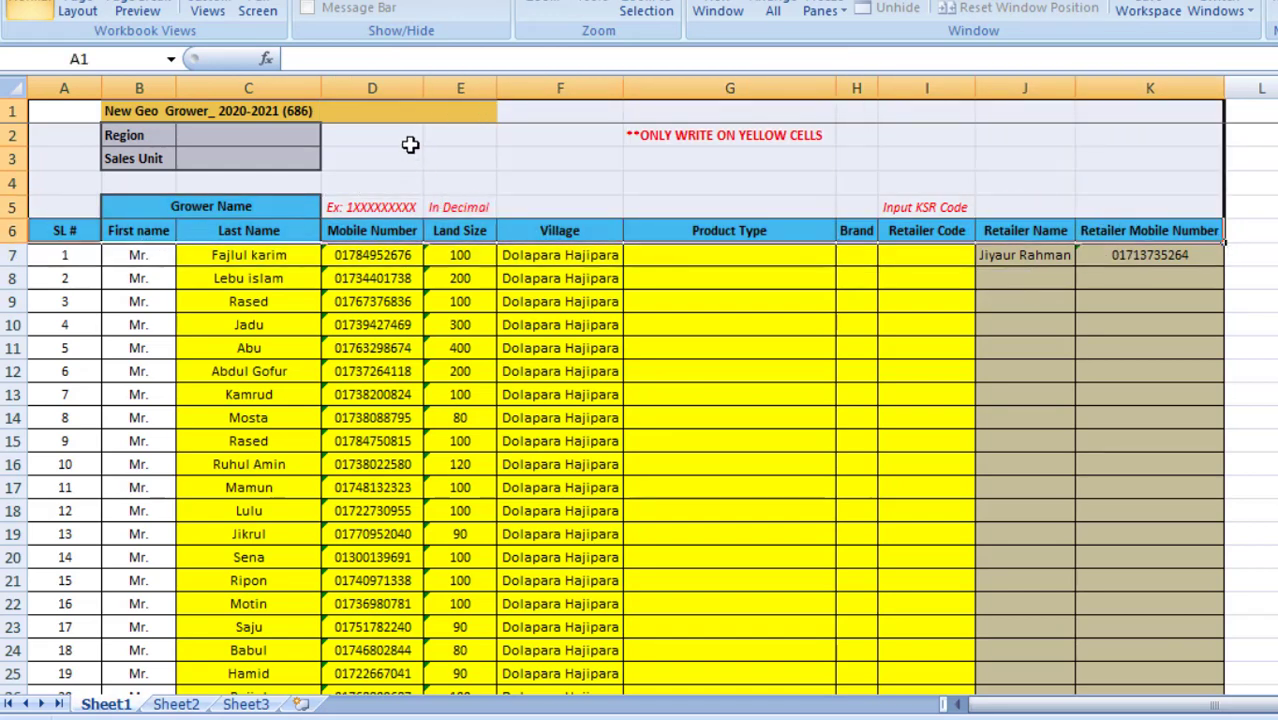
{"action": "left_click", "coordinate": [619, 206]}
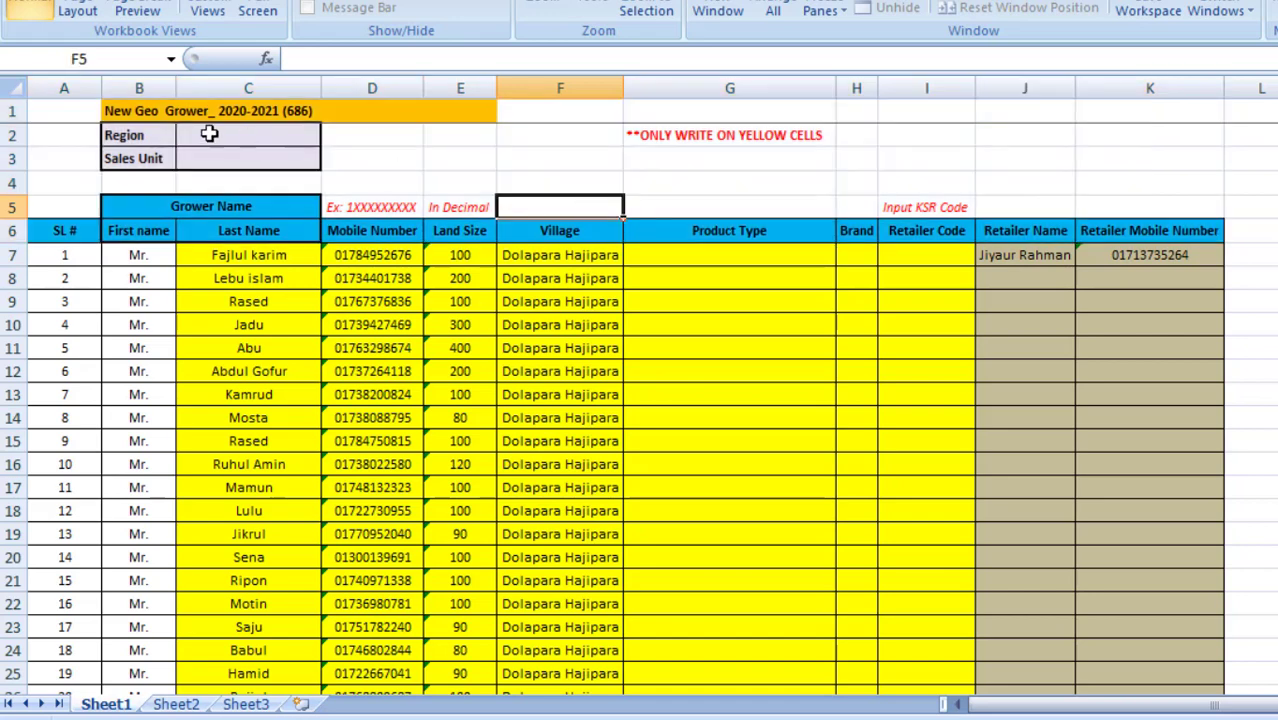
{"action": "left_click_drag", "start_coordinate": [86, 108], "coordinate": [1110, 238]}
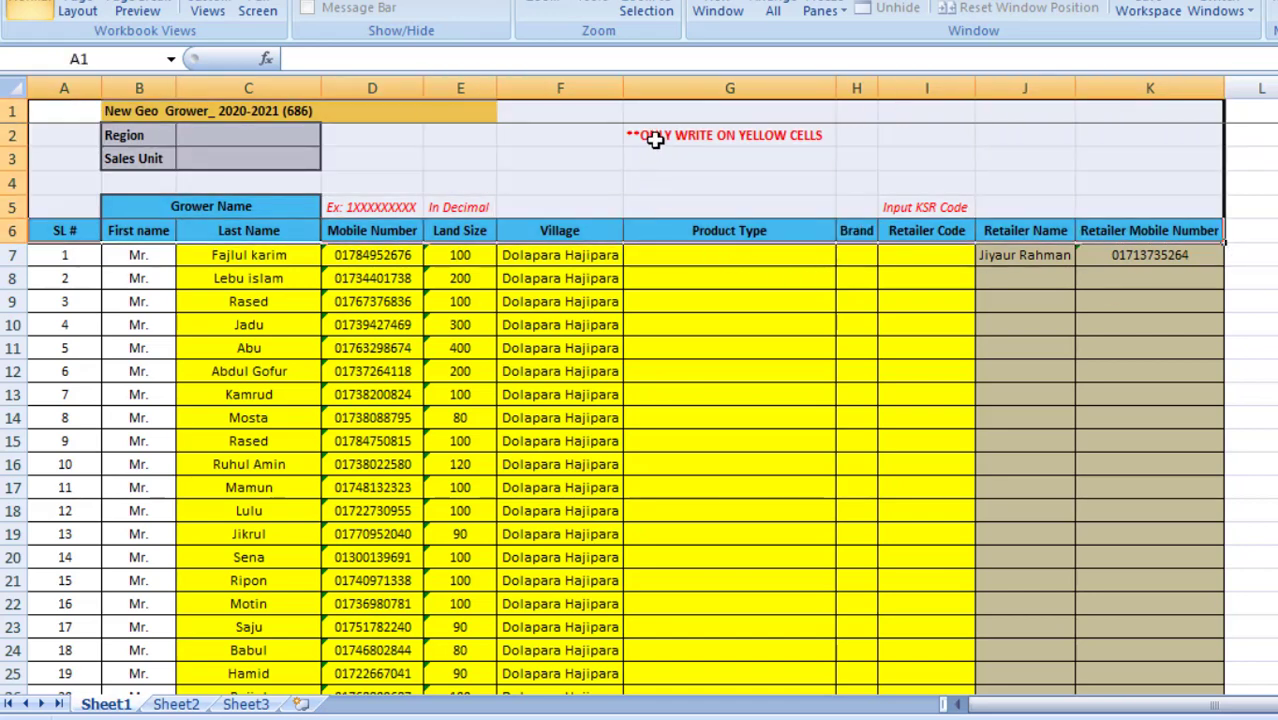
{"action": "left_click", "coordinate": [316, 146]}
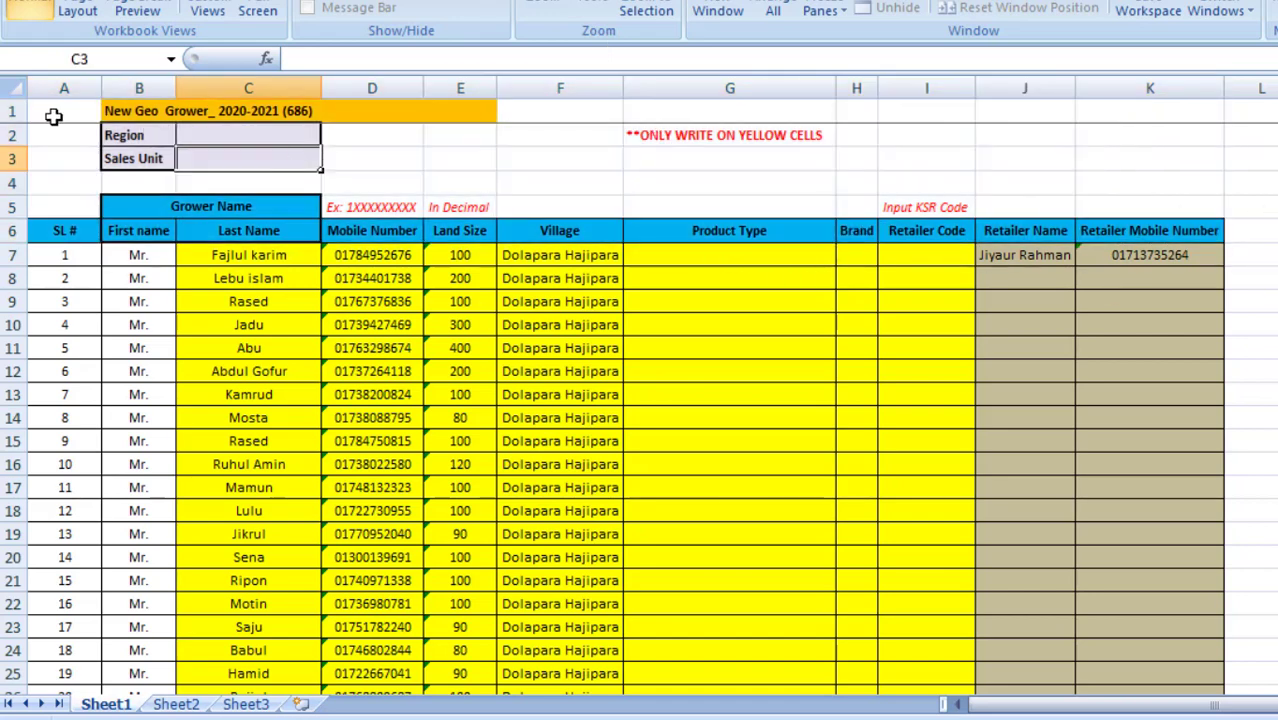
{"action": "mouse_move", "coordinate": [51, 118]}
{"action": "left_mouse_down"}
{"action": "mouse_move", "coordinate": [1183, 209]}
{"action": "mouse_move", "coordinate": [1182, 232]}
{"action": "left_mouse_up"}
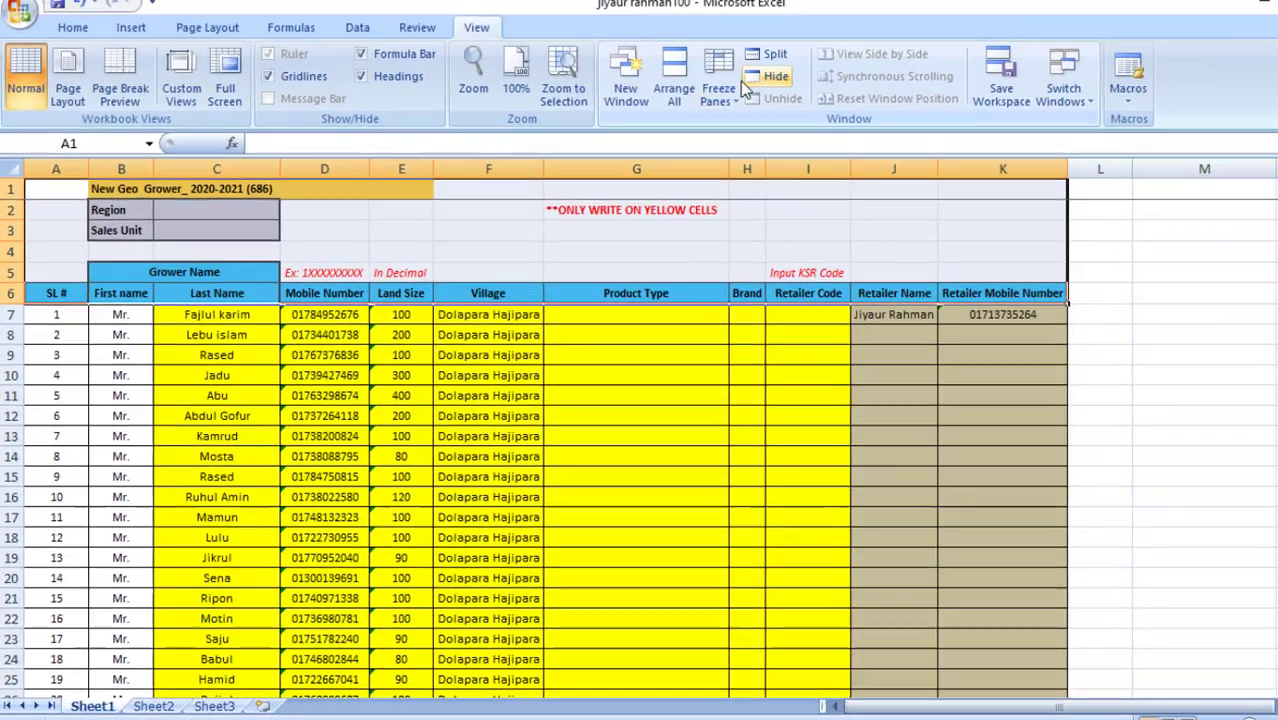
{"action": "left_click", "coordinate": [700, 125]}
{"action": "left_click", "coordinate": [708, 153]}
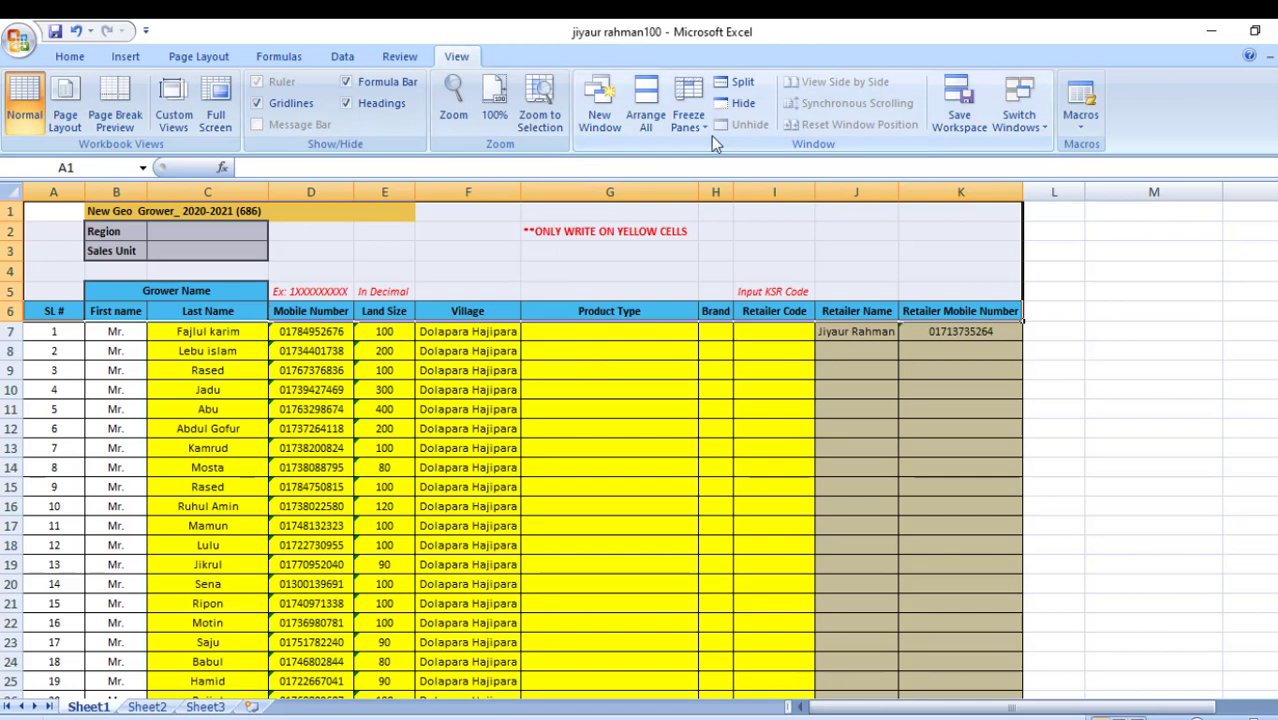
Step: With the A1:K6 header block selected, apply Freeze Panes to lock the rows above the data
{"action": "left_click_drag", "start_coordinate": [54, 210], "coordinate": [960, 311]}
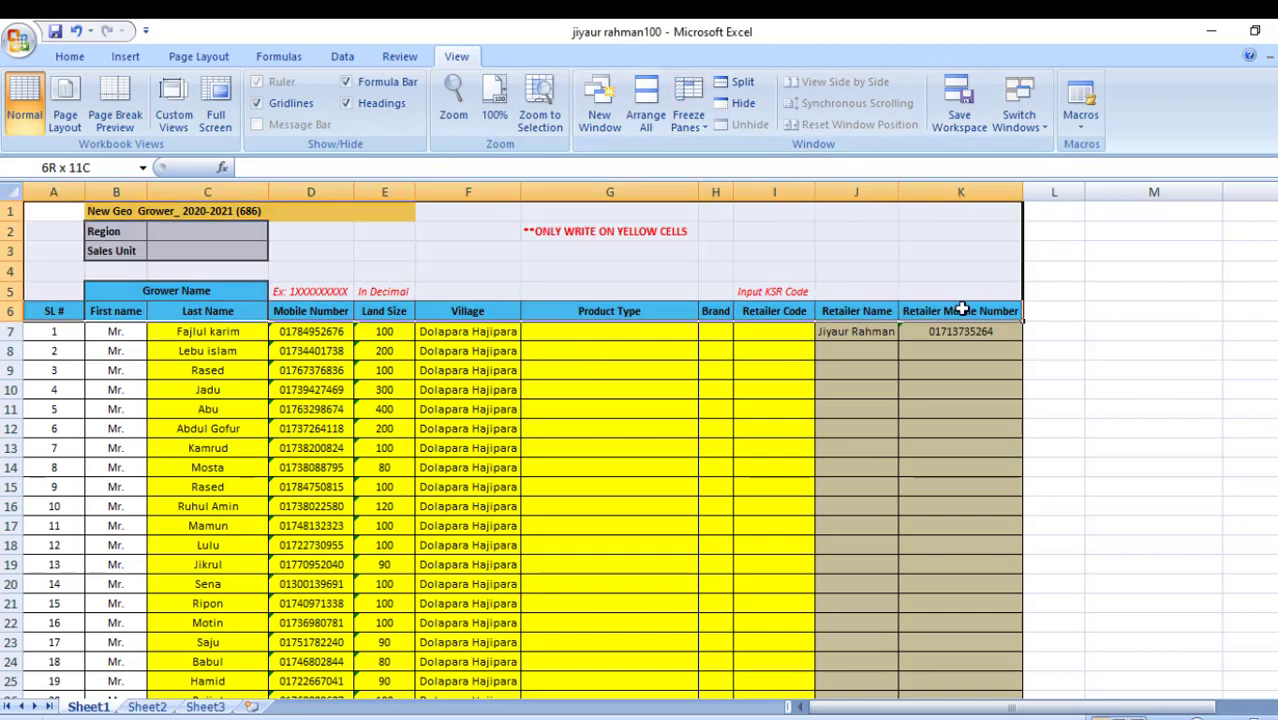
{"action": "left_click", "coordinate": [707, 124]}
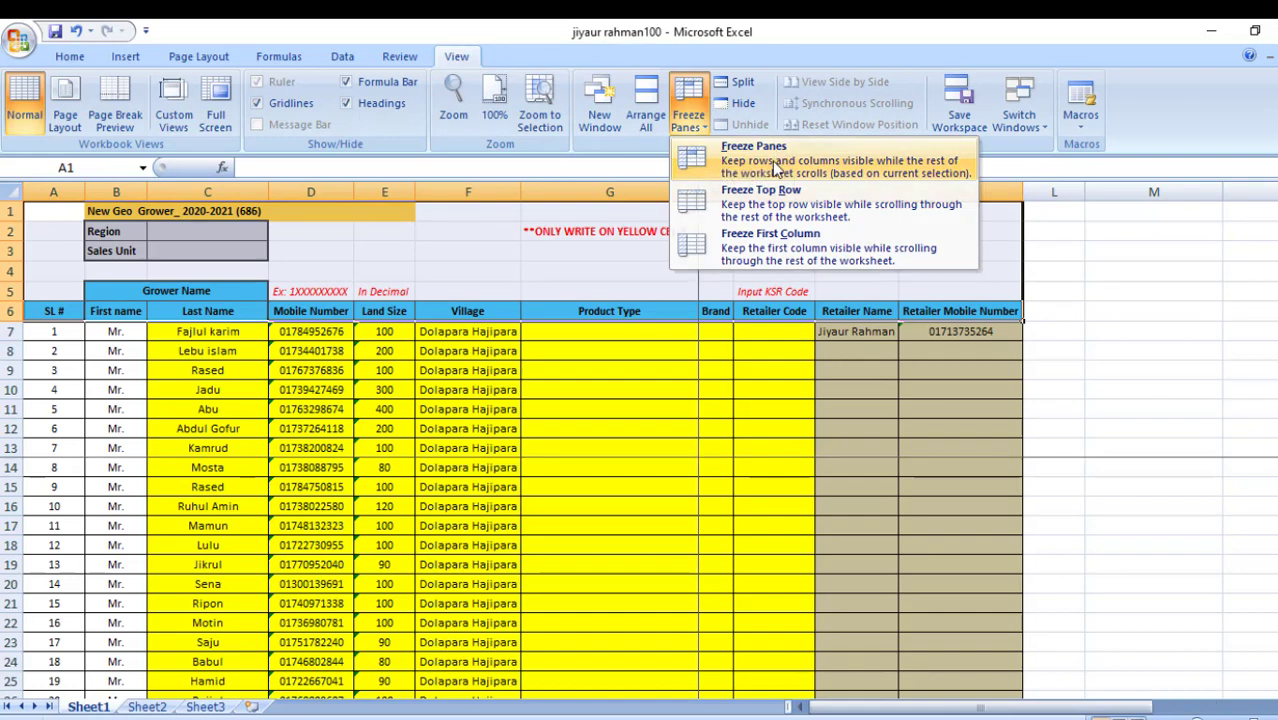
{"action": "left_click", "coordinate": [775, 152]}
Step: Scroll down through the grower data to confirm the title and header rows stay visible
{"action": "left_click", "coordinate": [632, 425]}
{"action": "scroll", "coordinate": [581, 410], "scroll_direction": "down", "scroll_amount": 1}
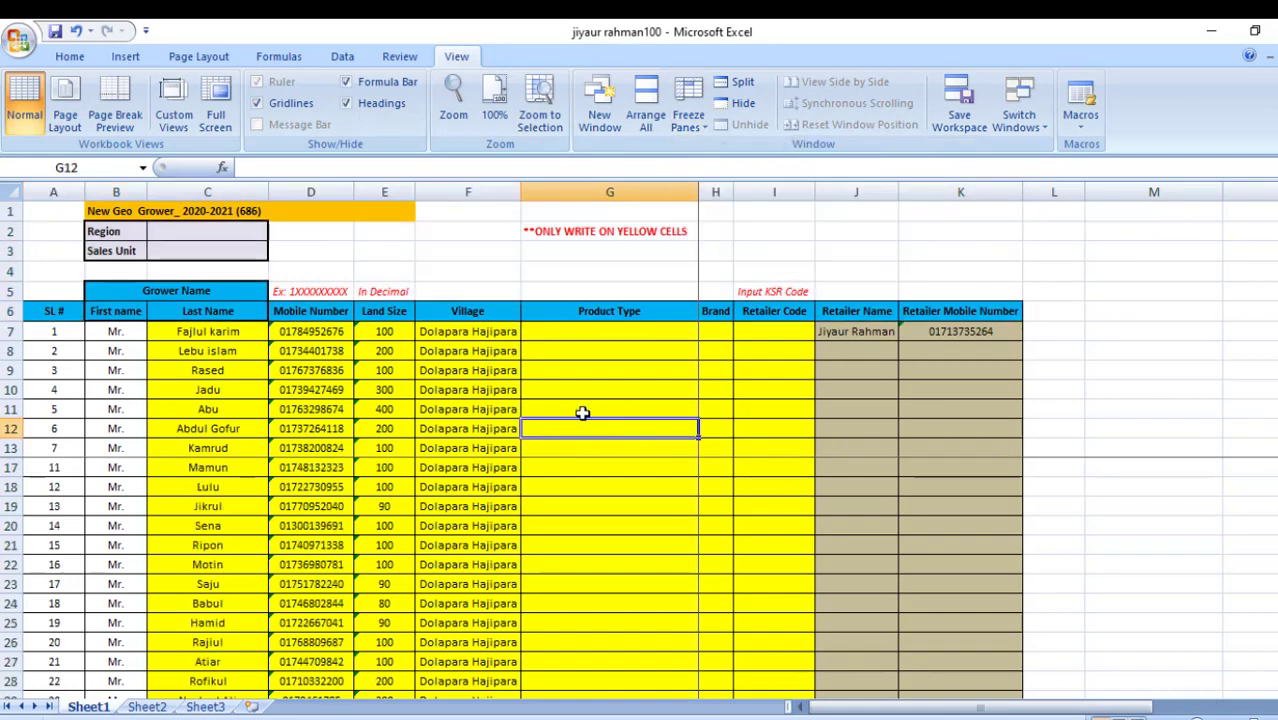
{"action": "scroll", "coordinate": [560, 418], "scroll_direction": "down", "scroll_amount": 1}
{"action": "scroll", "coordinate": [351, 447], "scroll_direction": "up", "scroll_amount": 2}
{"action": "scroll", "coordinate": [481, 417], "scroll_direction": "down", "scroll_amount": 2}
{"action": "scroll", "coordinate": [572, 402], "scroll_direction": "down", "scroll_amount": 1}
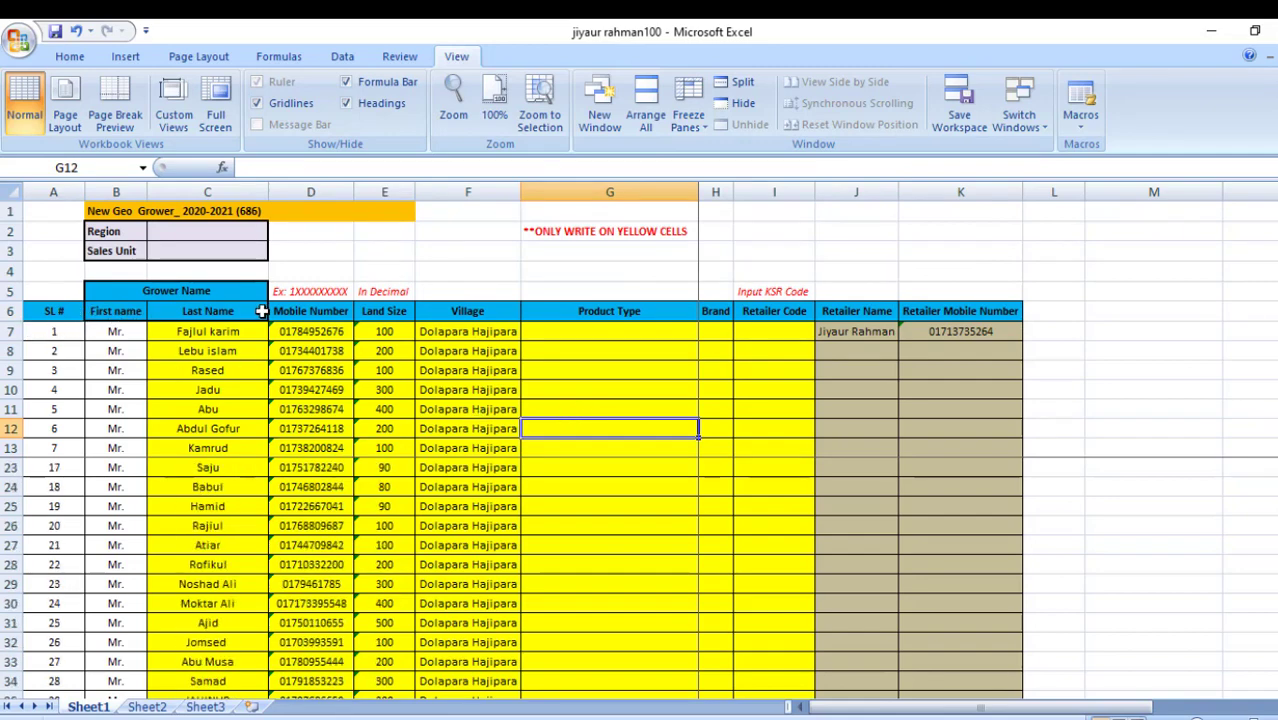
{"action": "scroll", "coordinate": [660, 425], "scroll_direction": "down", "scroll_amount": 2}
{"action": "scroll", "coordinate": [560, 420], "scroll_direction": "down", "scroll_amount": 2}
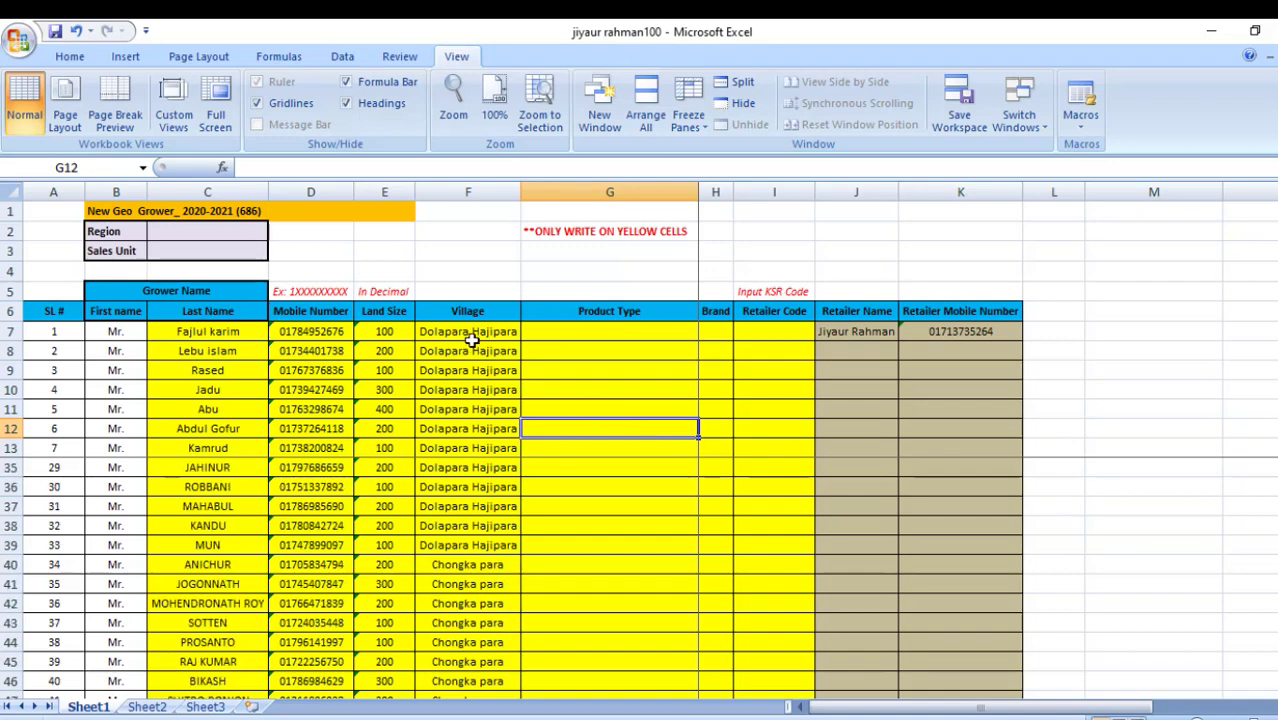
{"action": "scroll", "coordinate": [452, 480], "scroll_direction": "down", "scroll_amount": 2}
Step: Select cell C43, column C, cell D13, column D, then the column-header row 6
{"action": "left_click", "coordinate": [178, 503]}
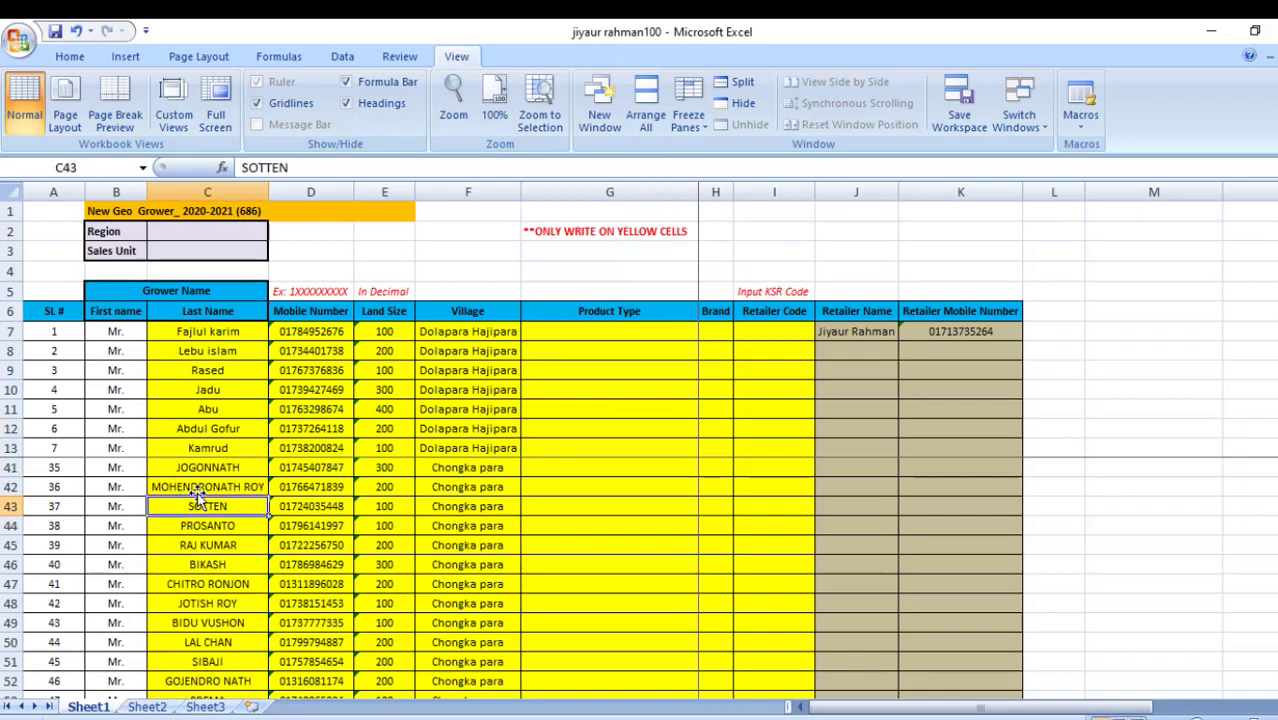
{"action": "left_click", "coordinate": [244, 190]}
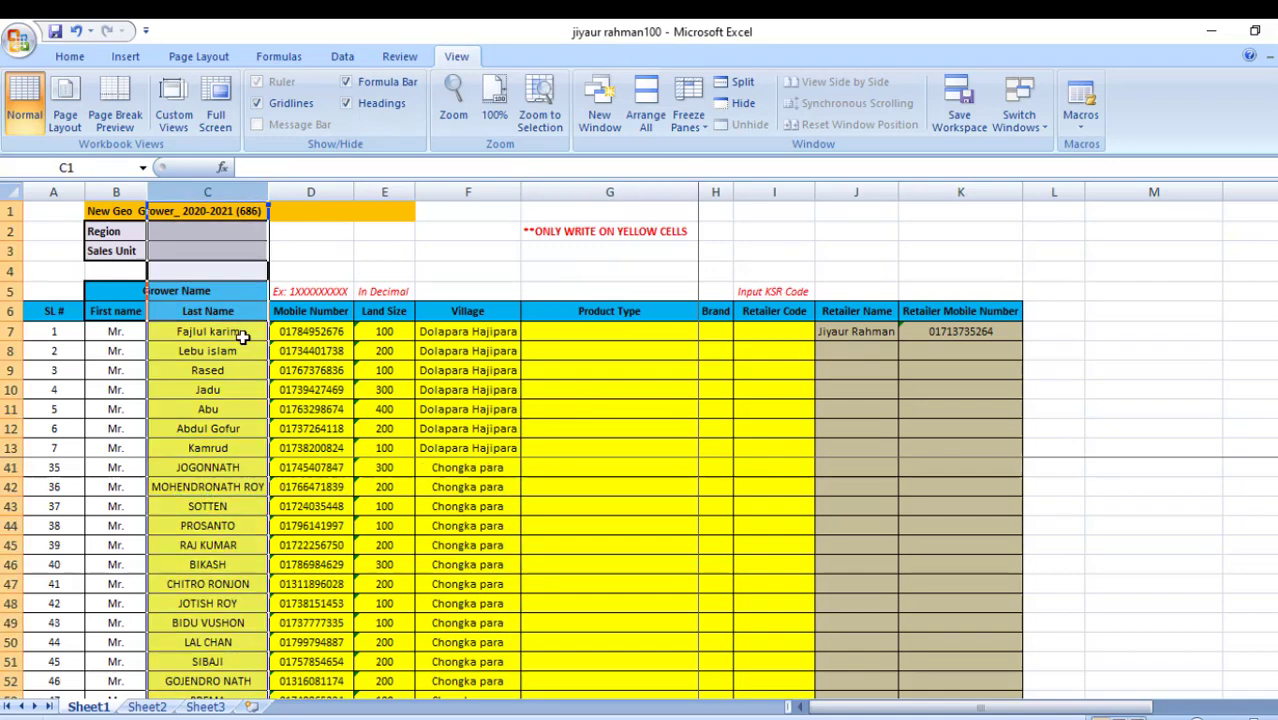
{"action": "left_click", "coordinate": [316, 452]}
{"action": "left_click", "coordinate": [330, 190]}
{"action": "scroll", "coordinate": [408, 462], "scroll_direction": "down", "scroll_amount": 3}
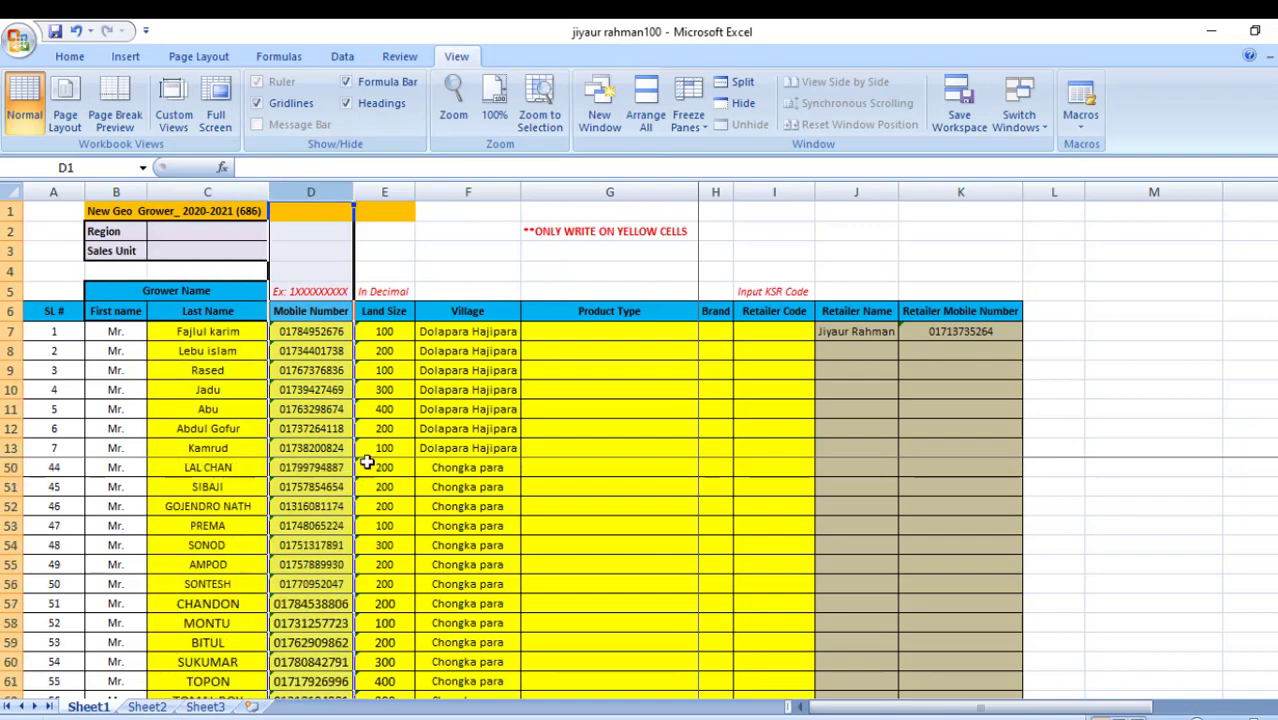
{"action": "scroll", "coordinate": [414, 425], "scroll_direction": "up", "scroll_amount": 7}
{"action": "scroll", "coordinate": [300, 400], "scroll_direction": "up", "scroll_amount": 5}
{"action": "left_click", "coordinate": [18, 311]}
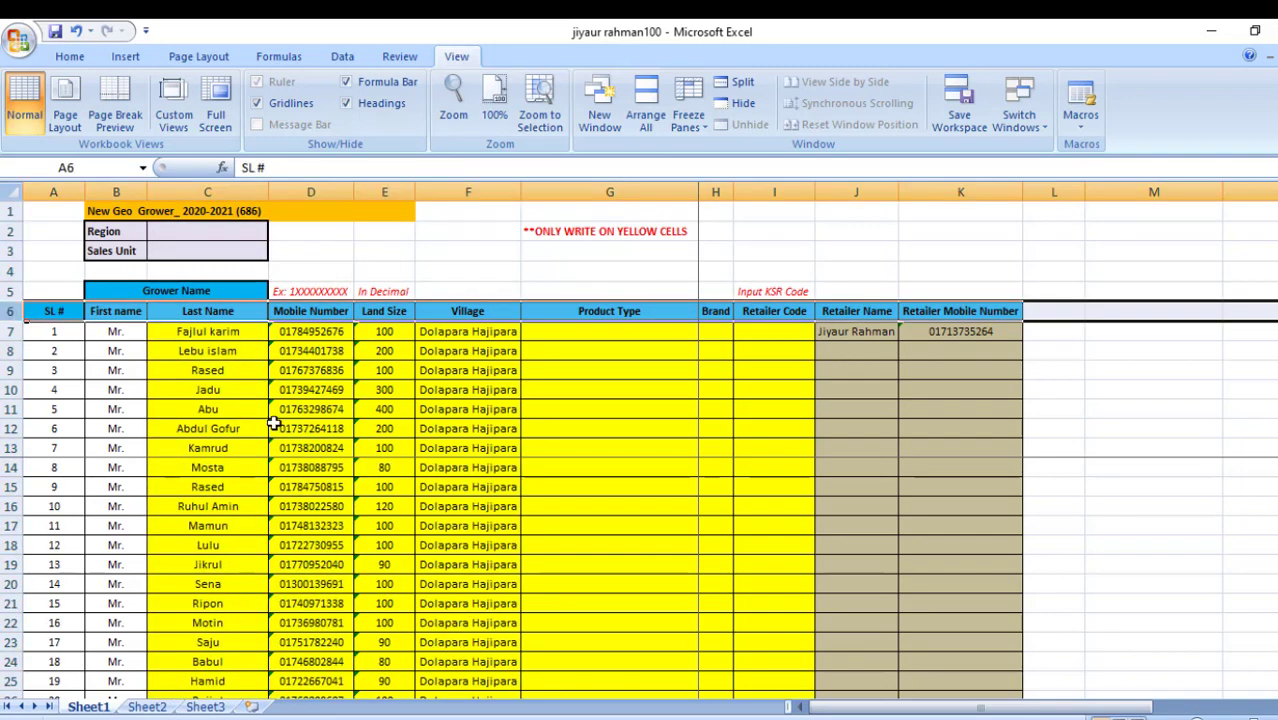